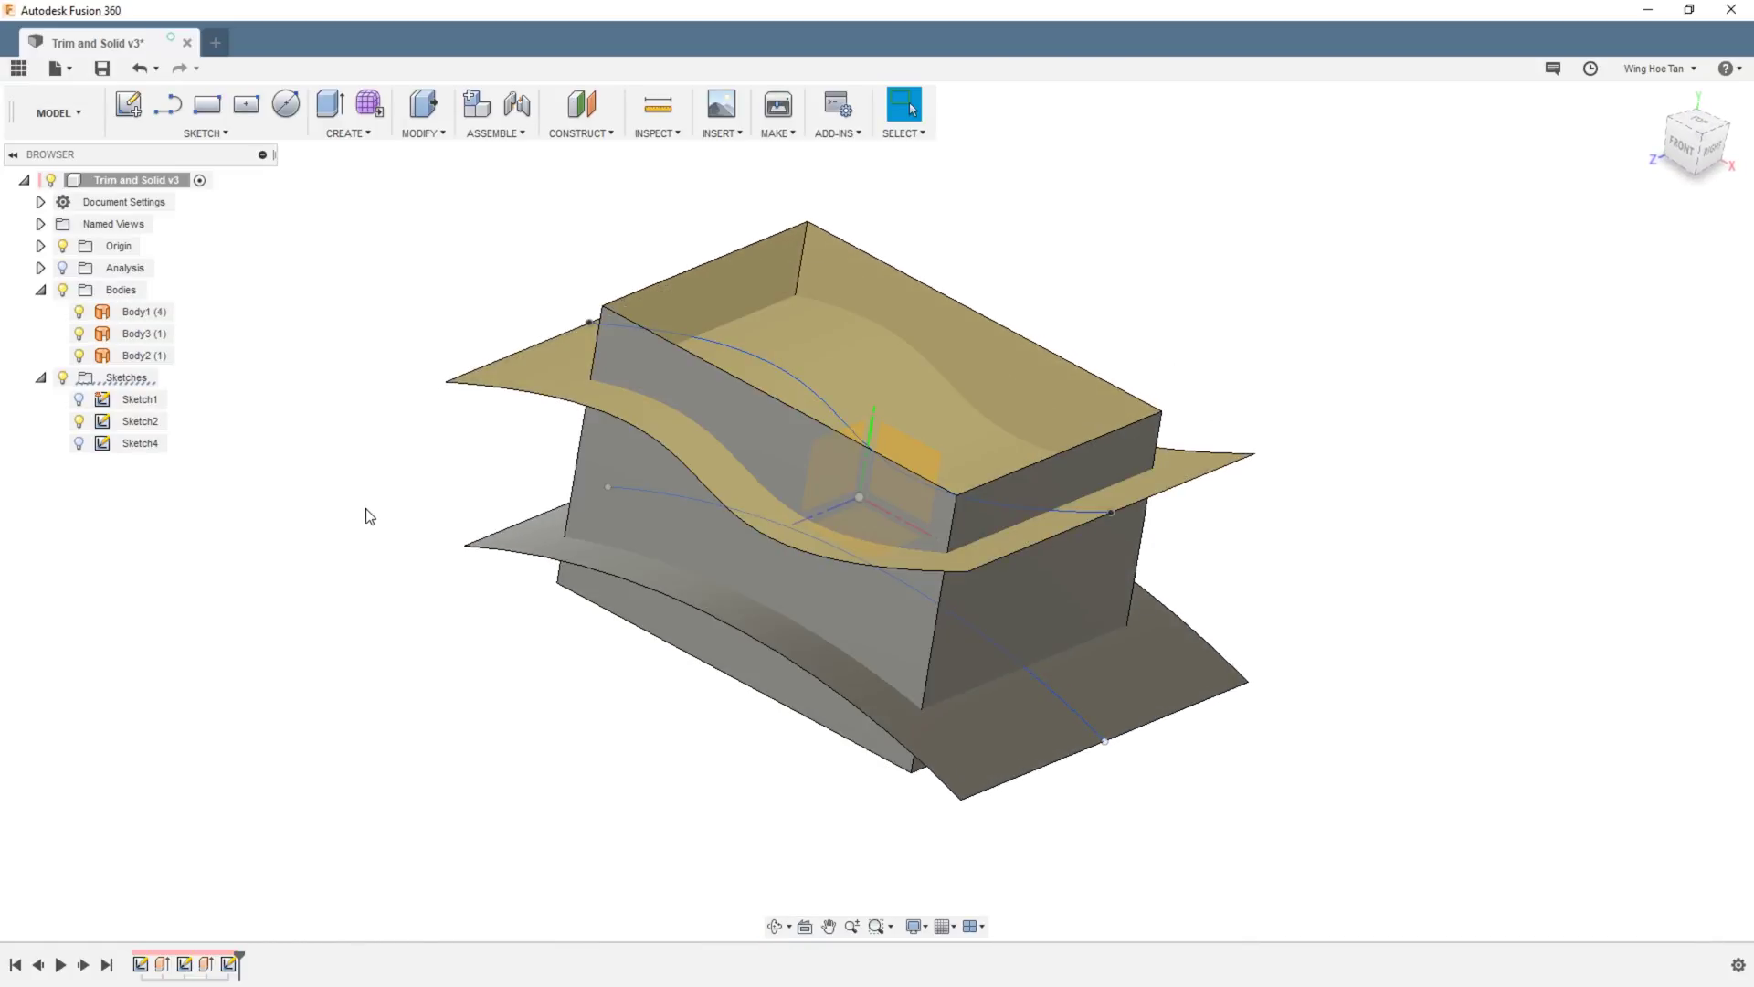
- Inspect the model, picking out the box, the wavy upper surface and the arched lower surface
middle_click_drag(407, 475, 403, 458, "shift")
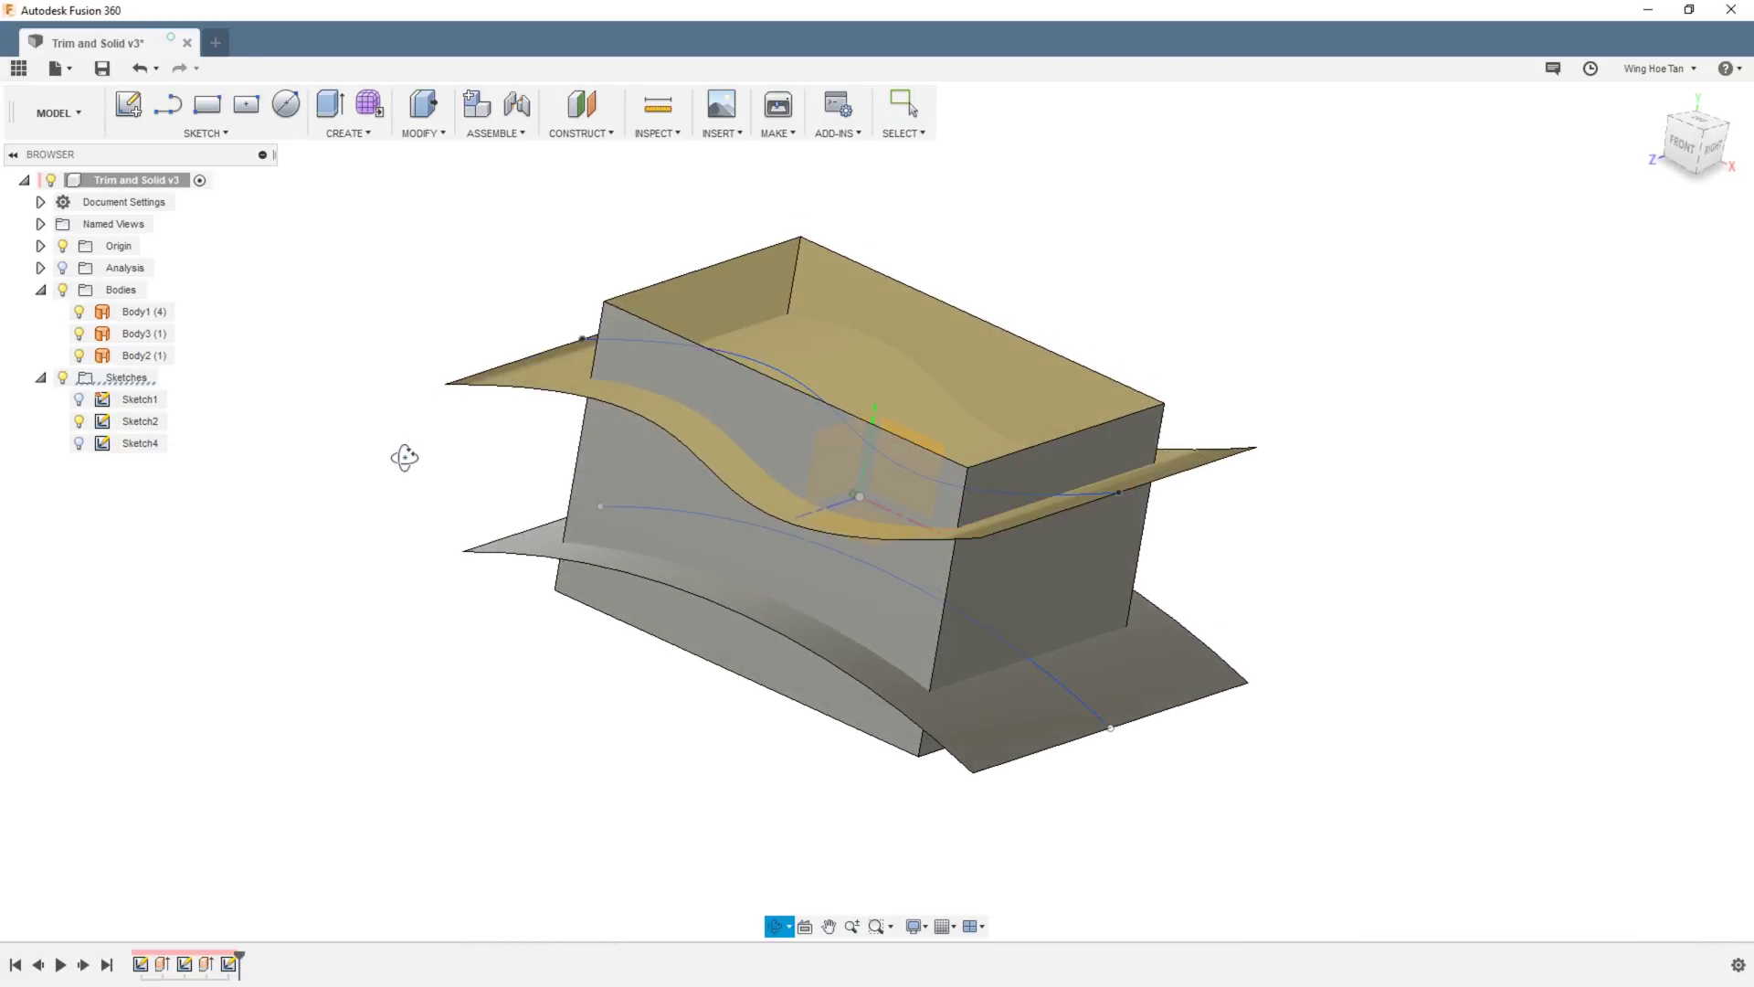
left_click(139, 311)
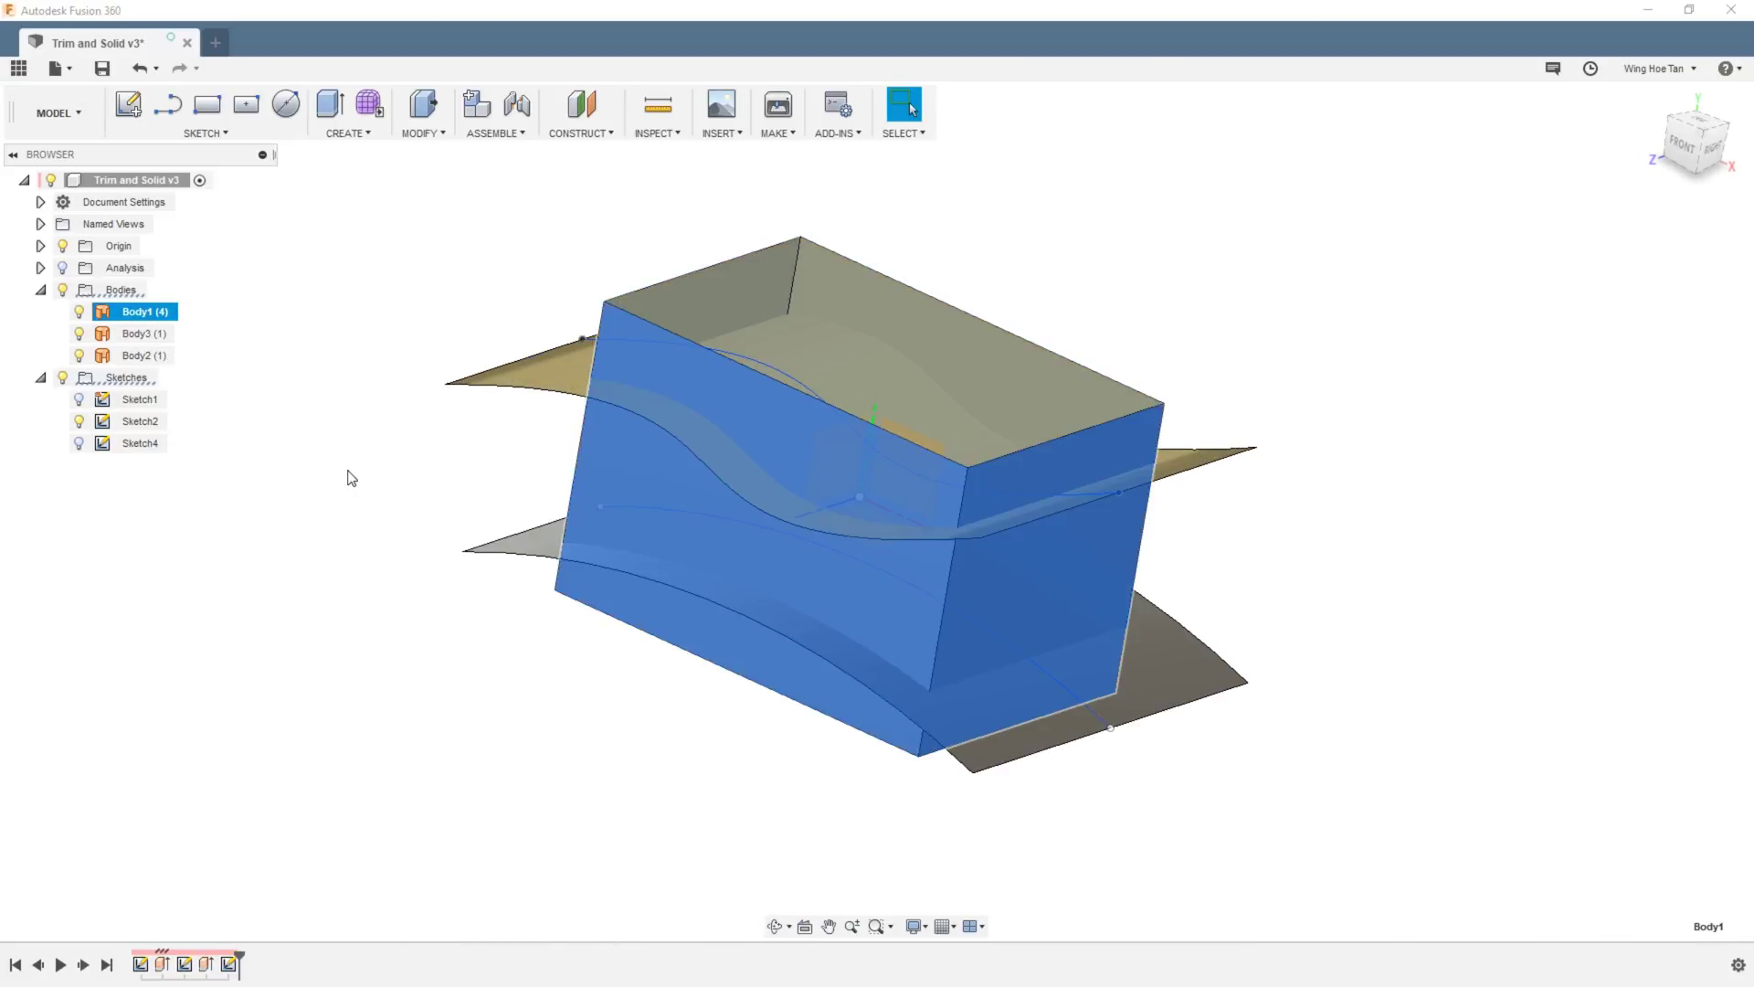
middle_click_drag(348, 476, 460, 466, "shift")
left_click(358, 470)
middle_click_drag(357, 477, 556, 626, "shift")
left_click(523, 470)
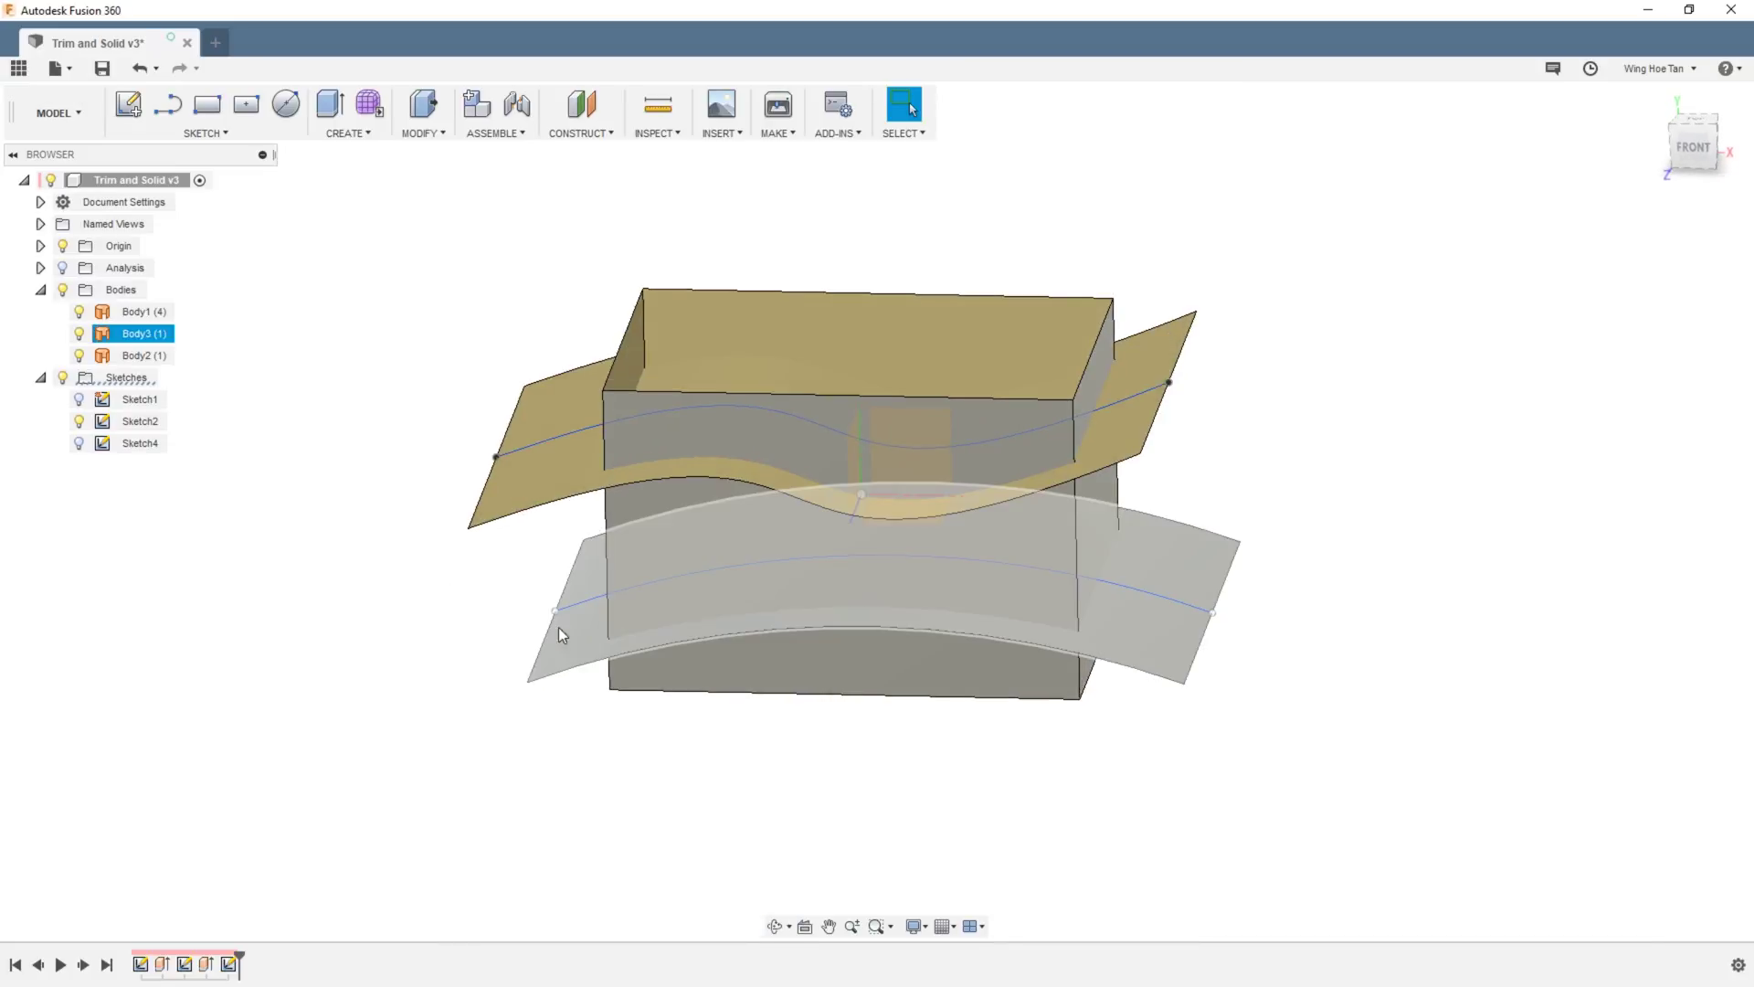
left_click(536, 646)
middle_click_drag(400, 678, 359, 673, "shift")
left_click(367, 653)
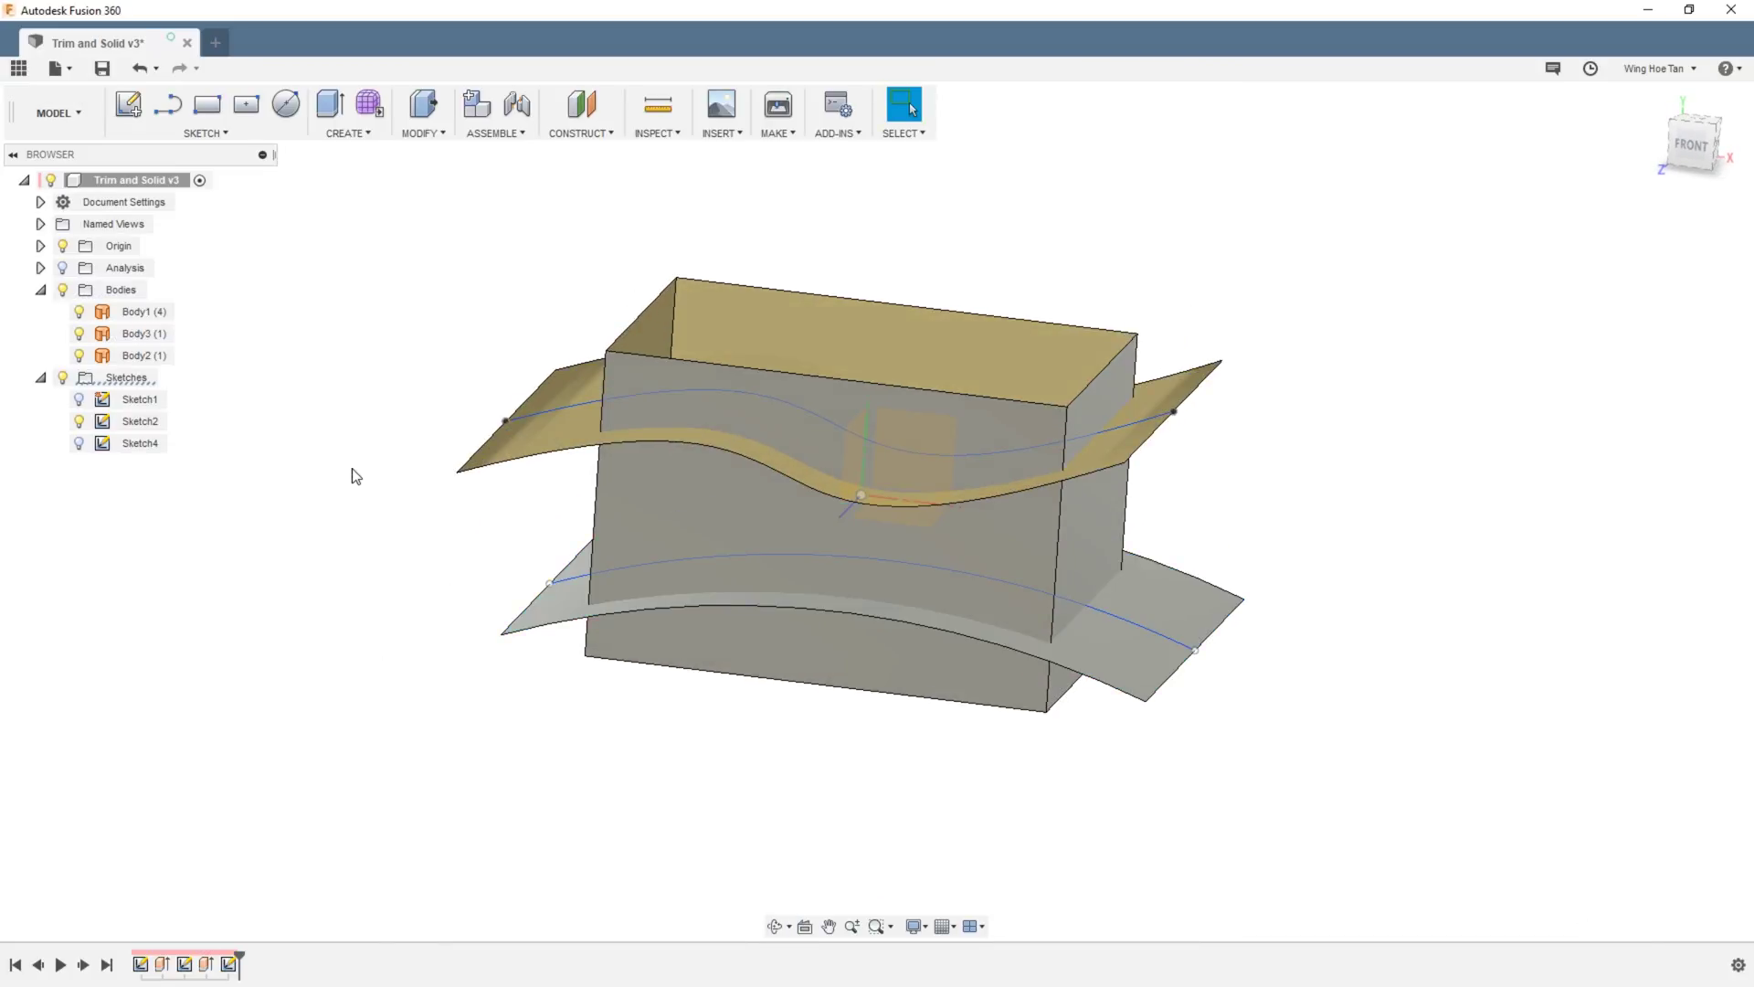
- Switch to the PATCH workspace and start a MODIFY > Trim
left_click(80, 115)
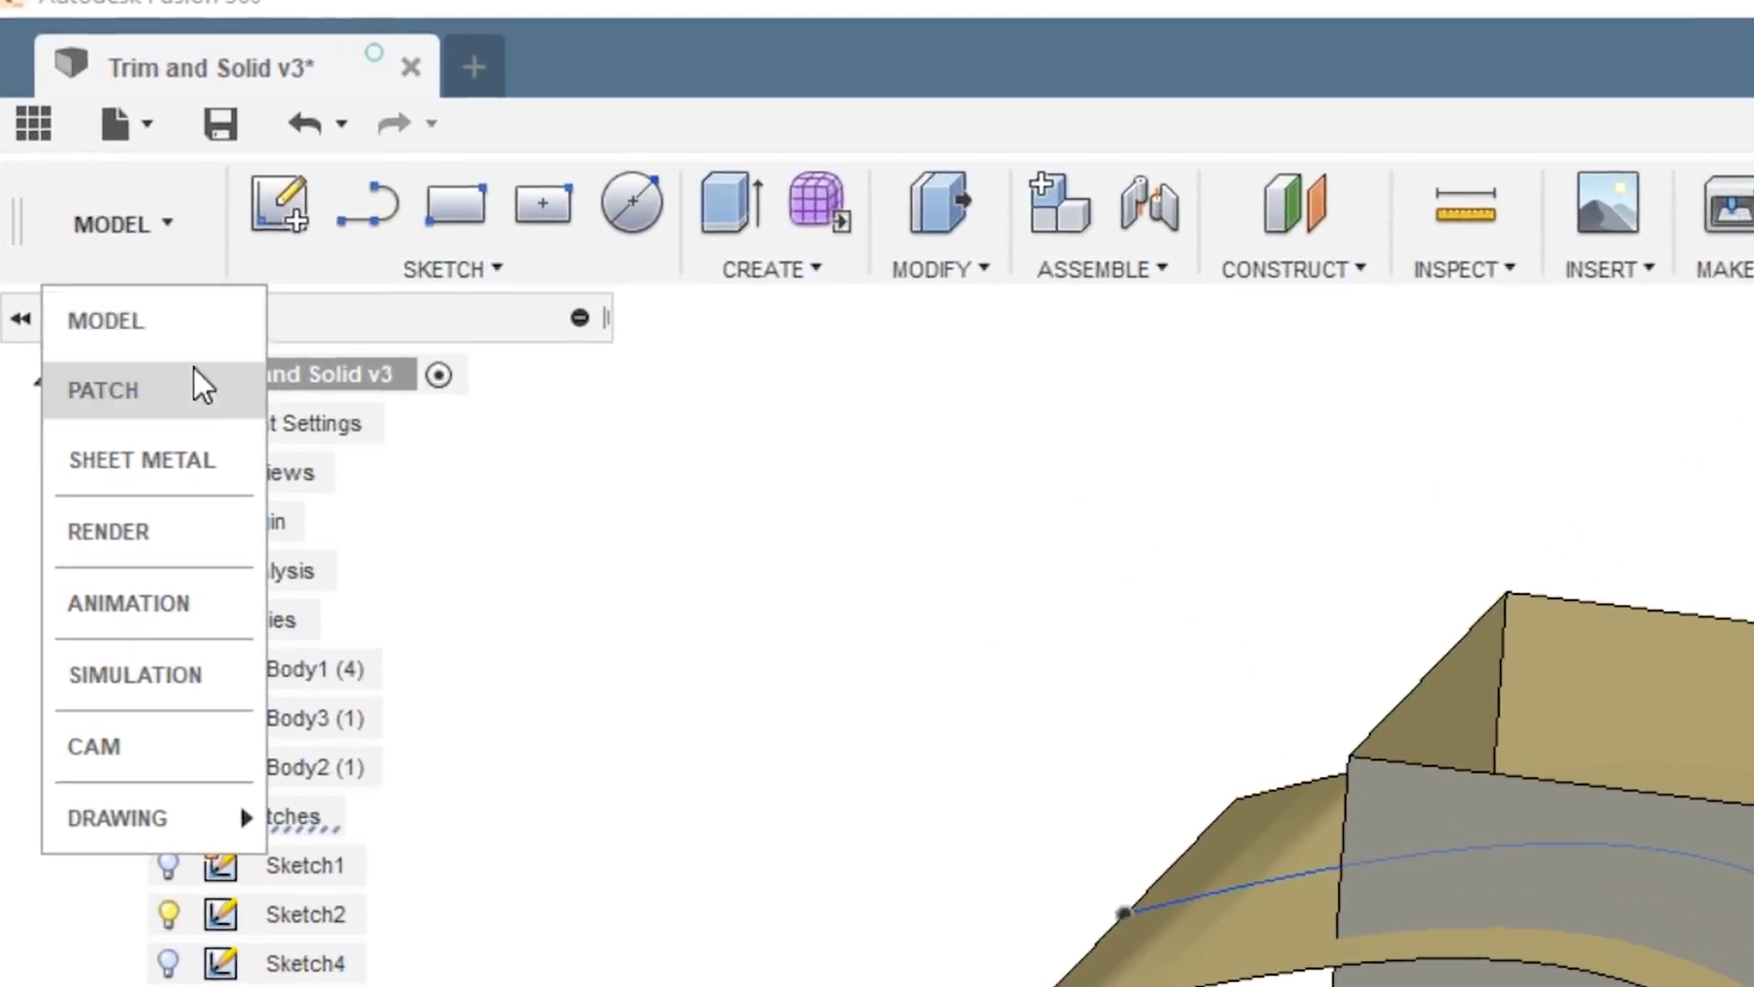
left_click(199, 390)
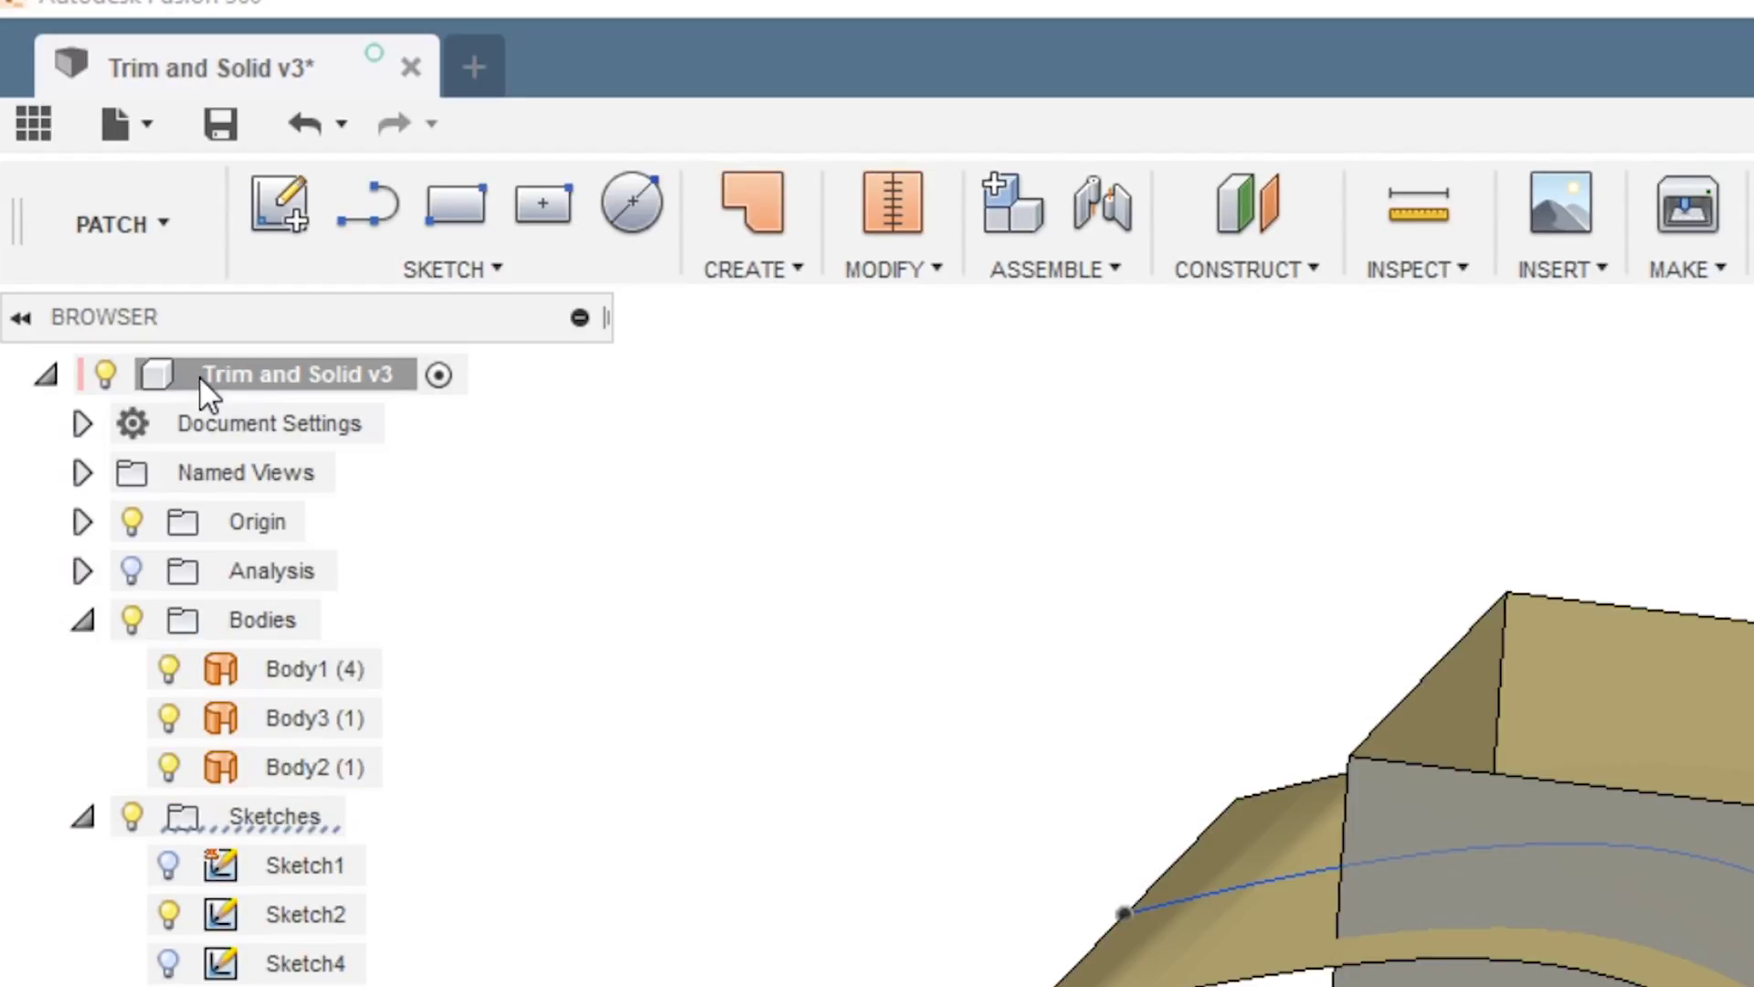
left_click(932, 268)
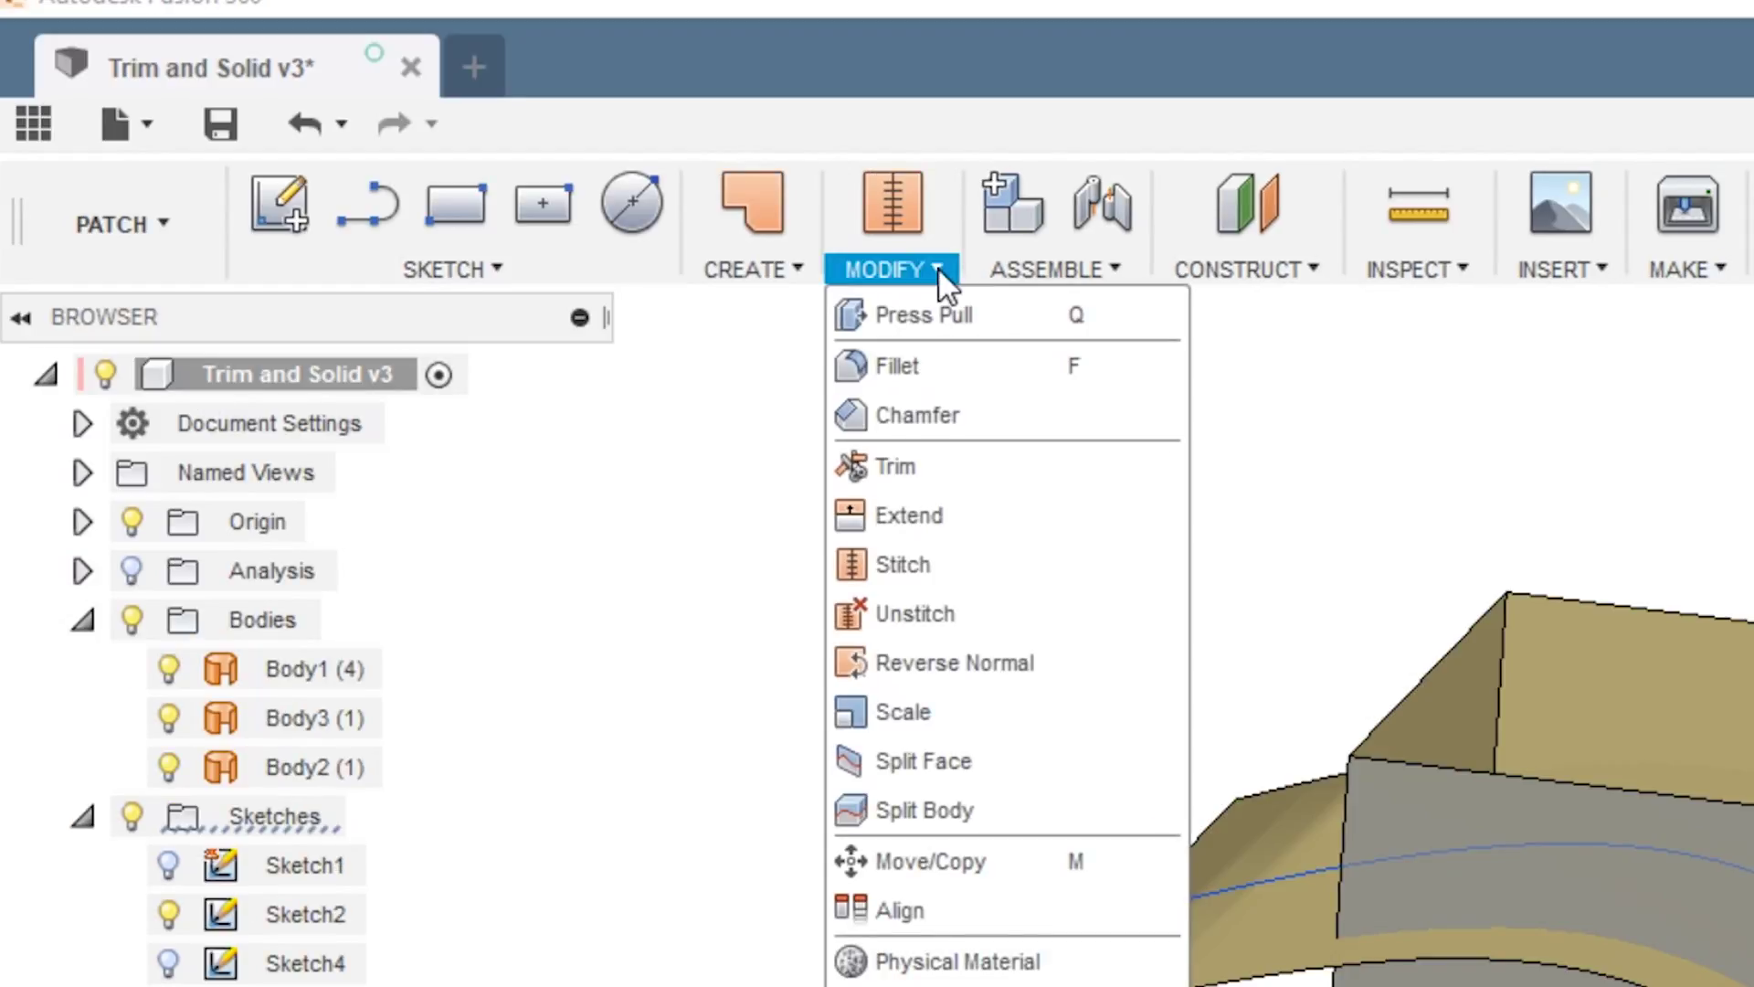
left_click(1041, 461)
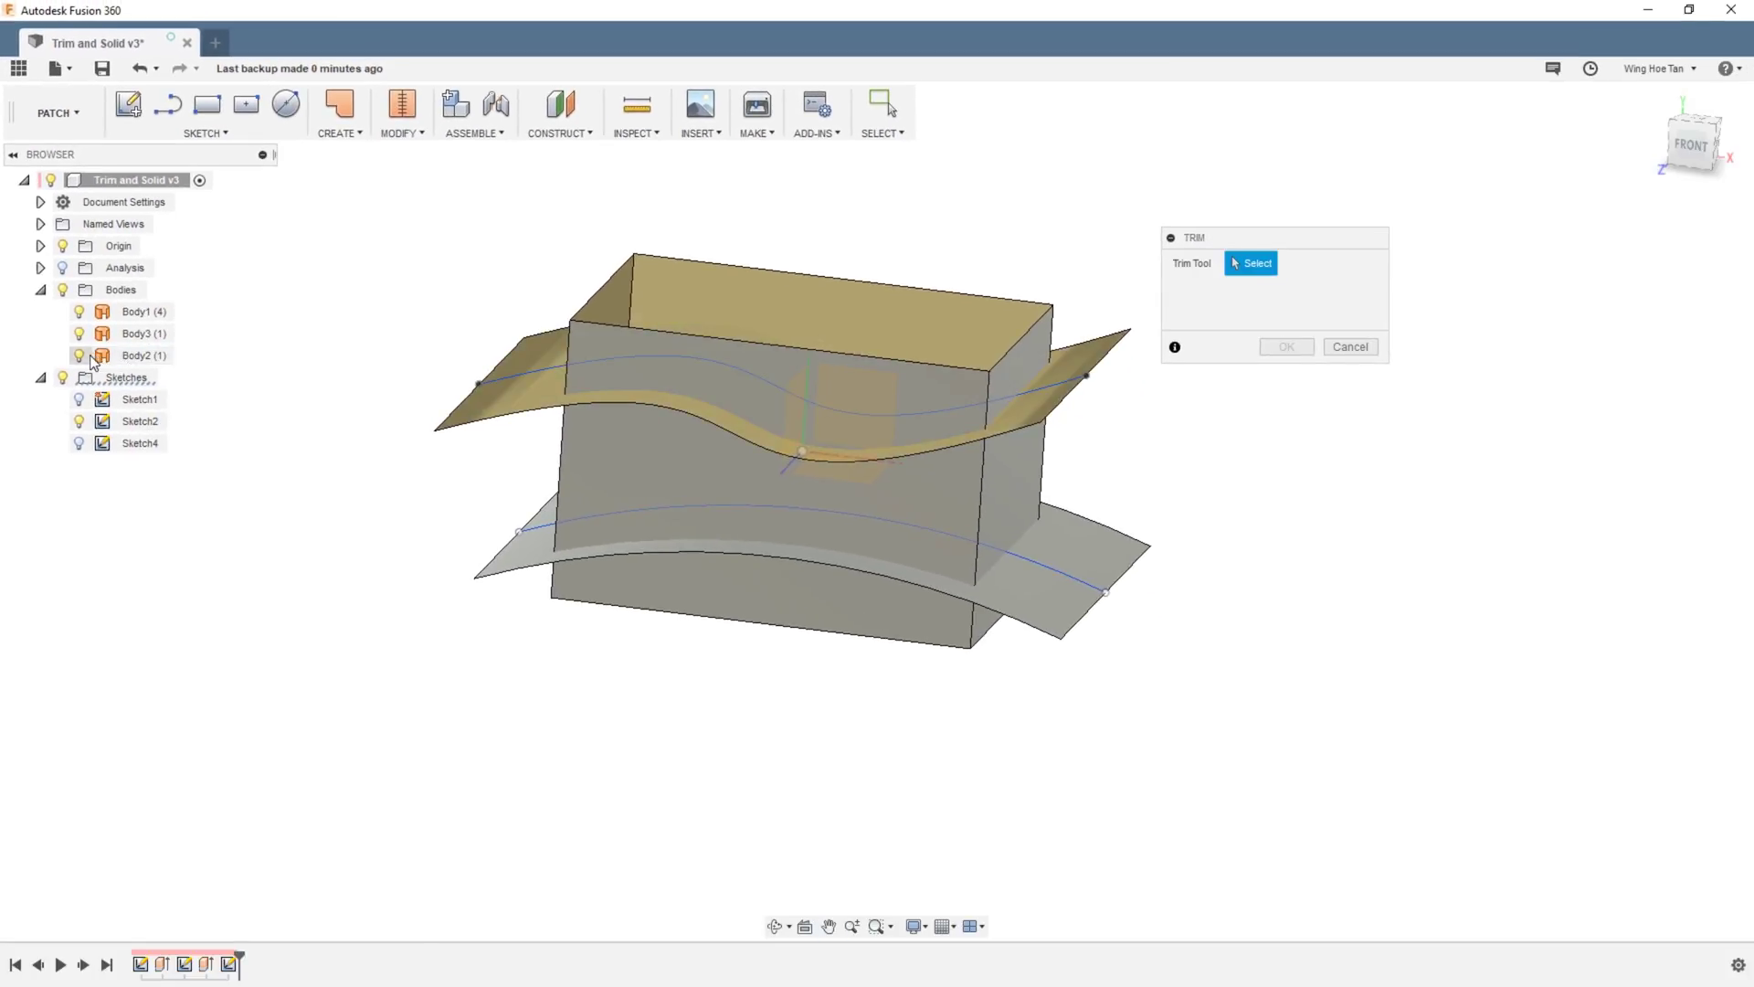
- Hide Body3 (the arched lower surface) and all sketches, leaving the box and wavy surface visible
left_click(78, 334)
left_click(78, 334)
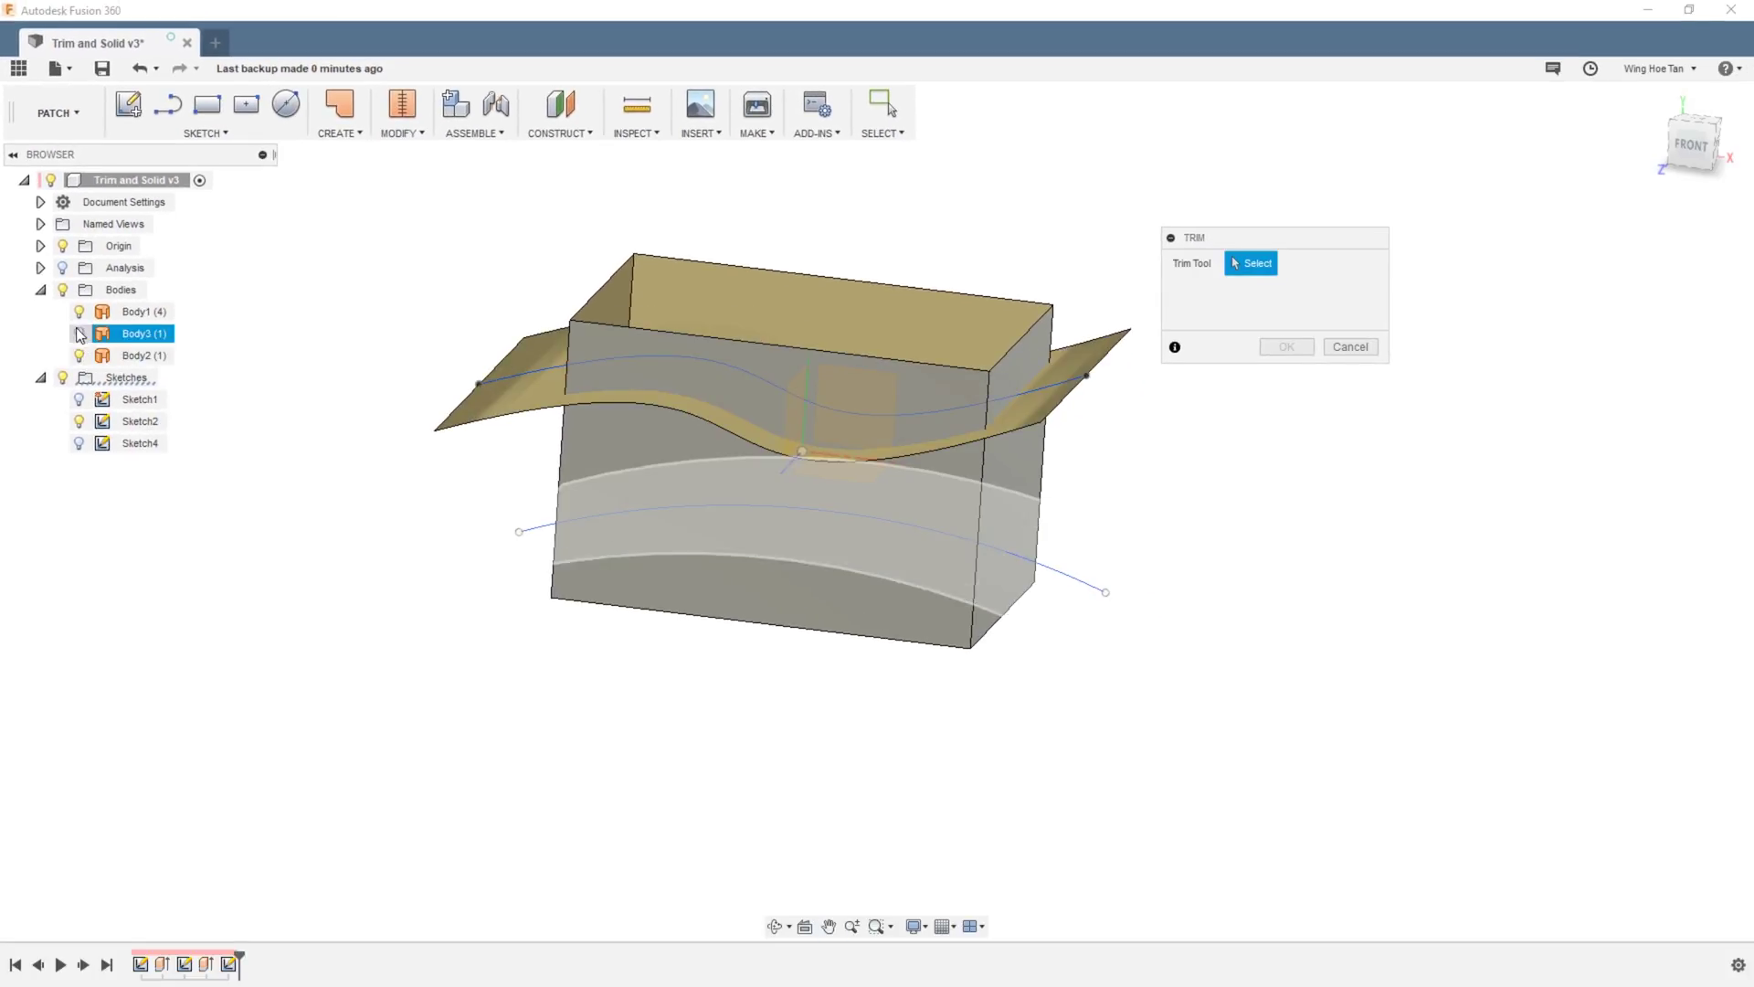
mouse_move(413, 530)
middle_mouse_down("shift")
mouse_move(443, 496)
mouse_move(408, 544)
middle_mouse_up("shift")
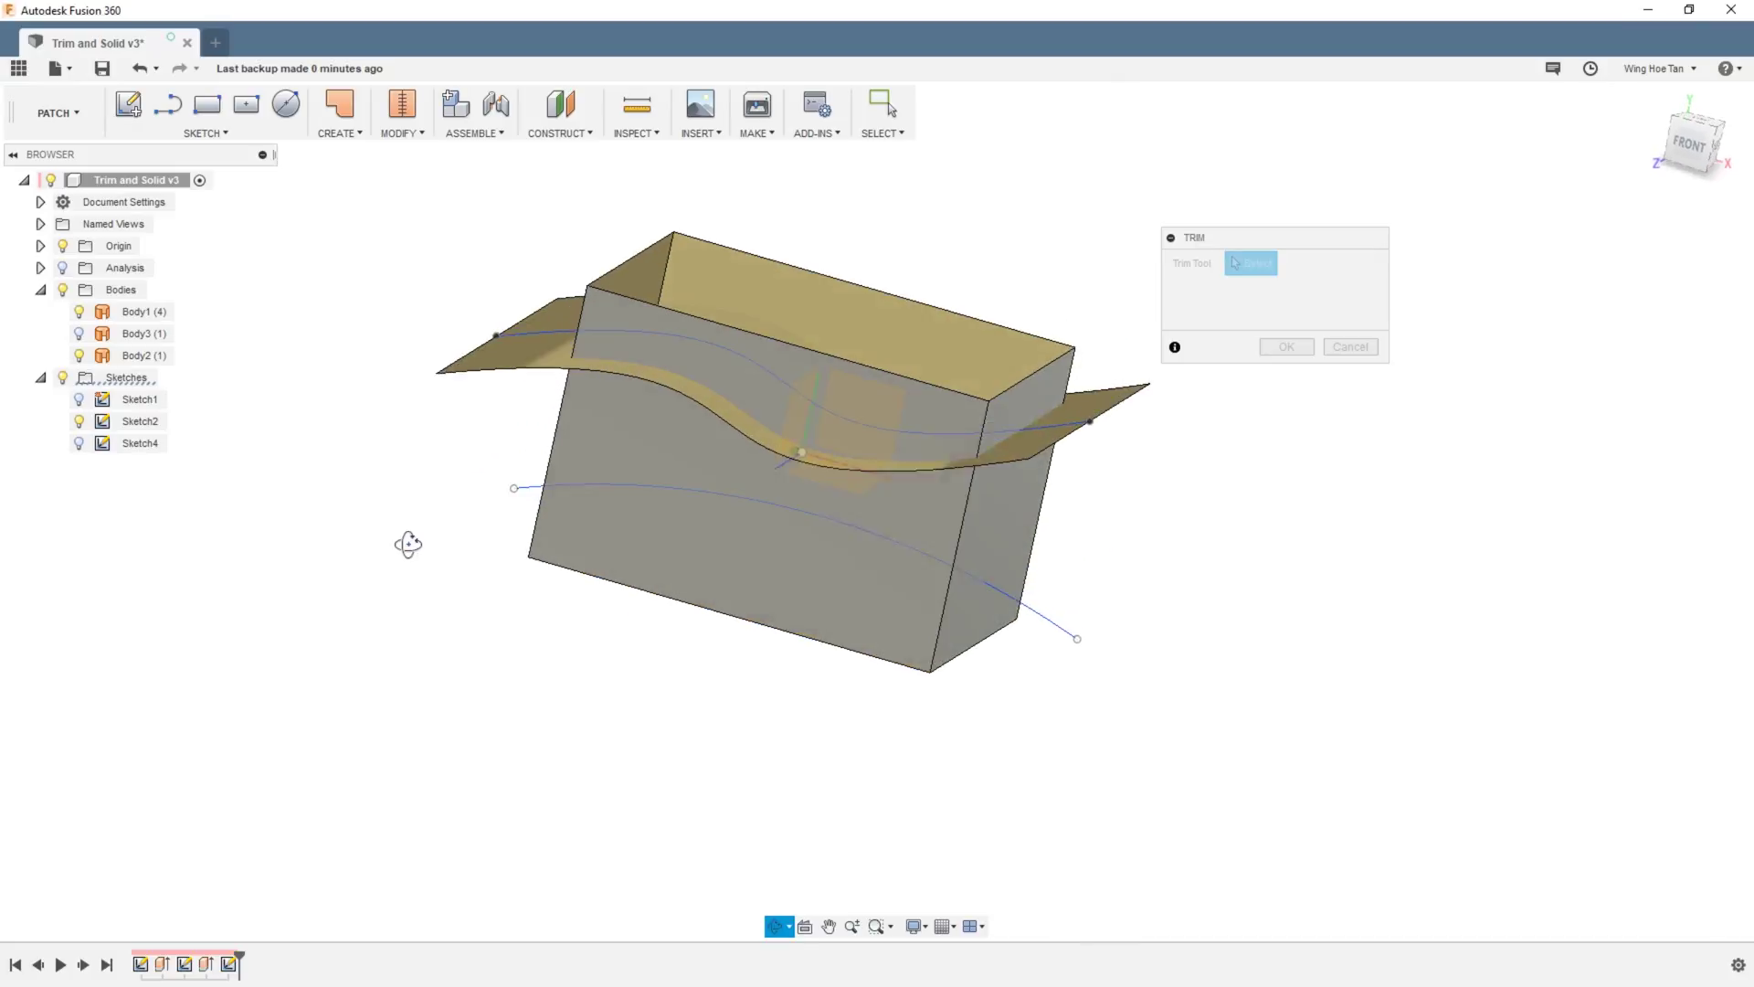
left_click(63, 377)
middle_click_drag(614, 576, 1160, 706, "shift")
middle_click_drag(1134, 646, 1202, 623, "shift")
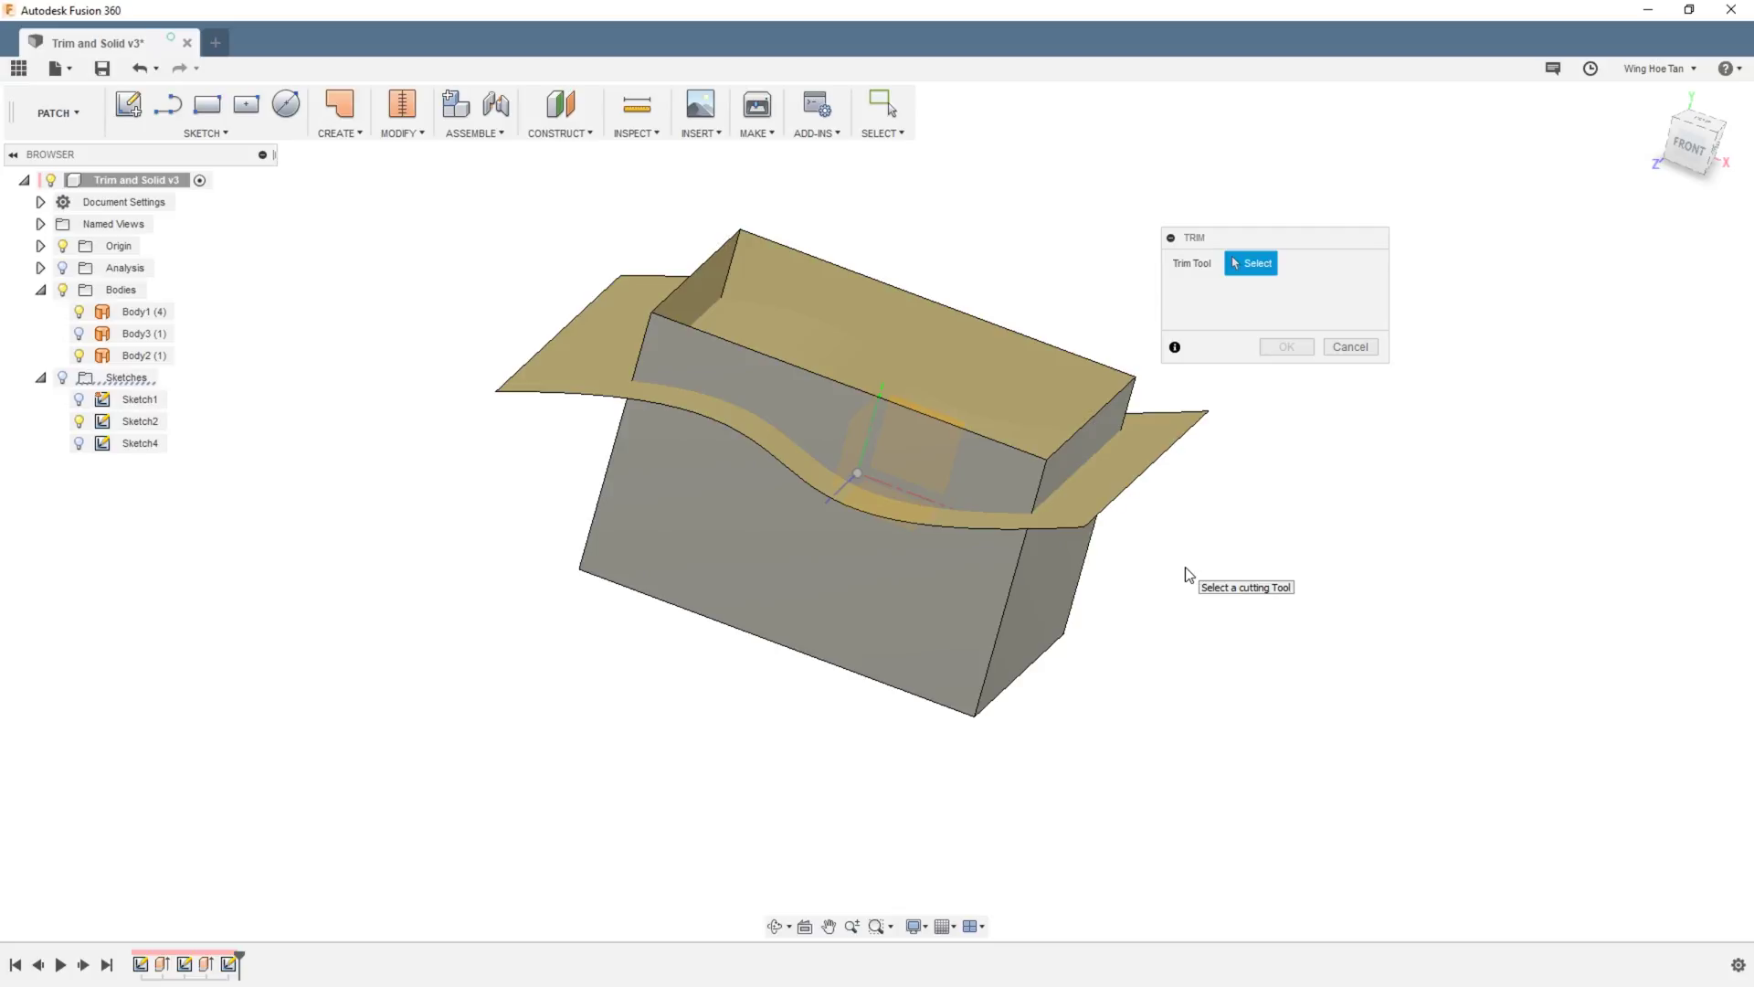
- Trim the box with Body2 as the tool, removing the walls above the wavy surface
left_click(1134, 481)
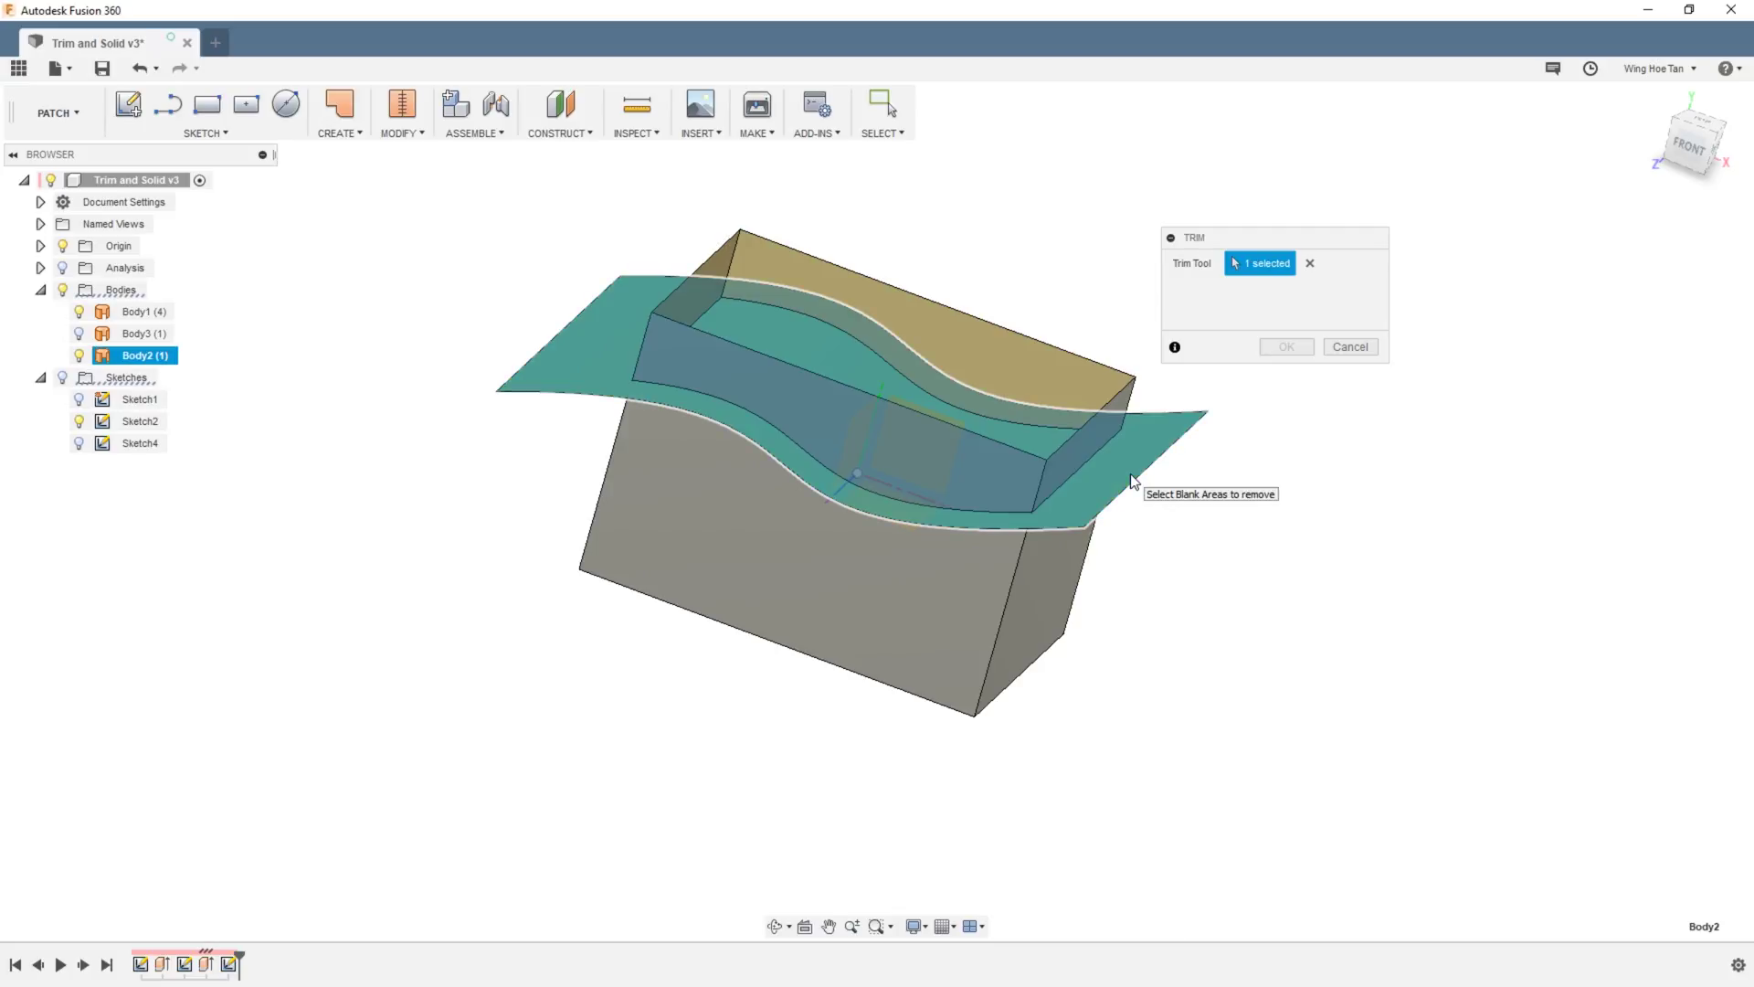
middle_click_drag(1177, 541, 846, 381, "shift")
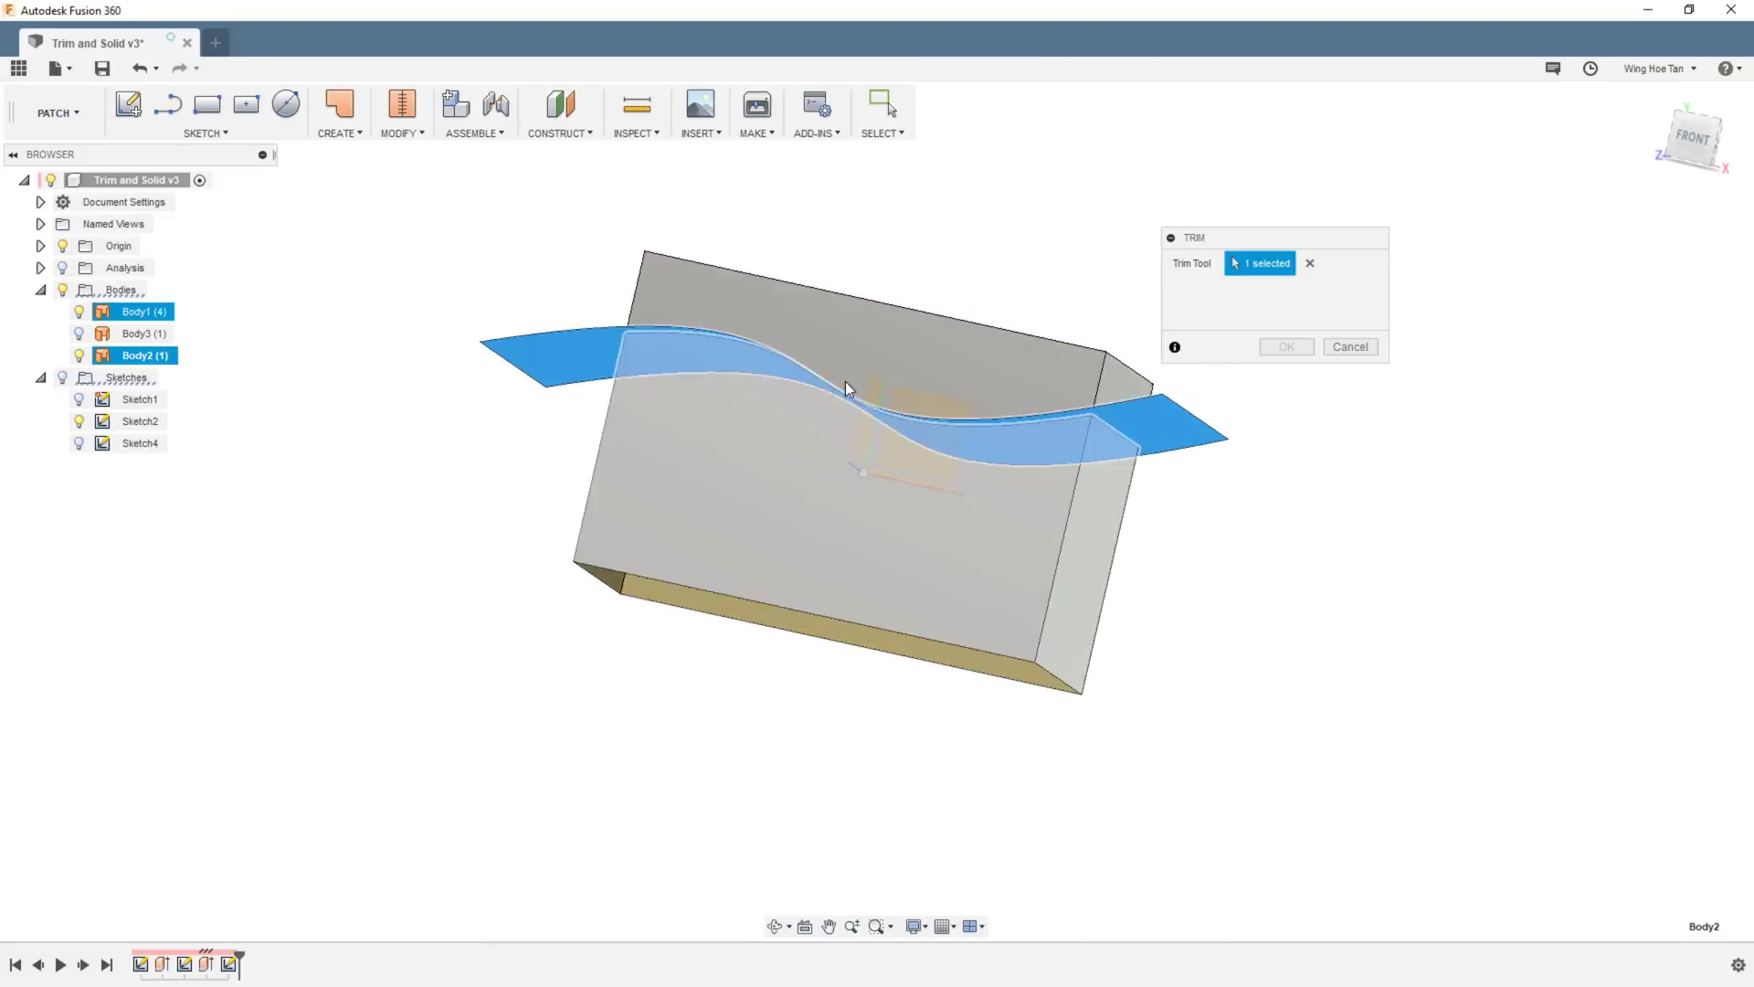
middle_click_drag(600, 332, 650, 341, "shift")
middle_click_drag(1192, 443, 1069, 429, "shift")
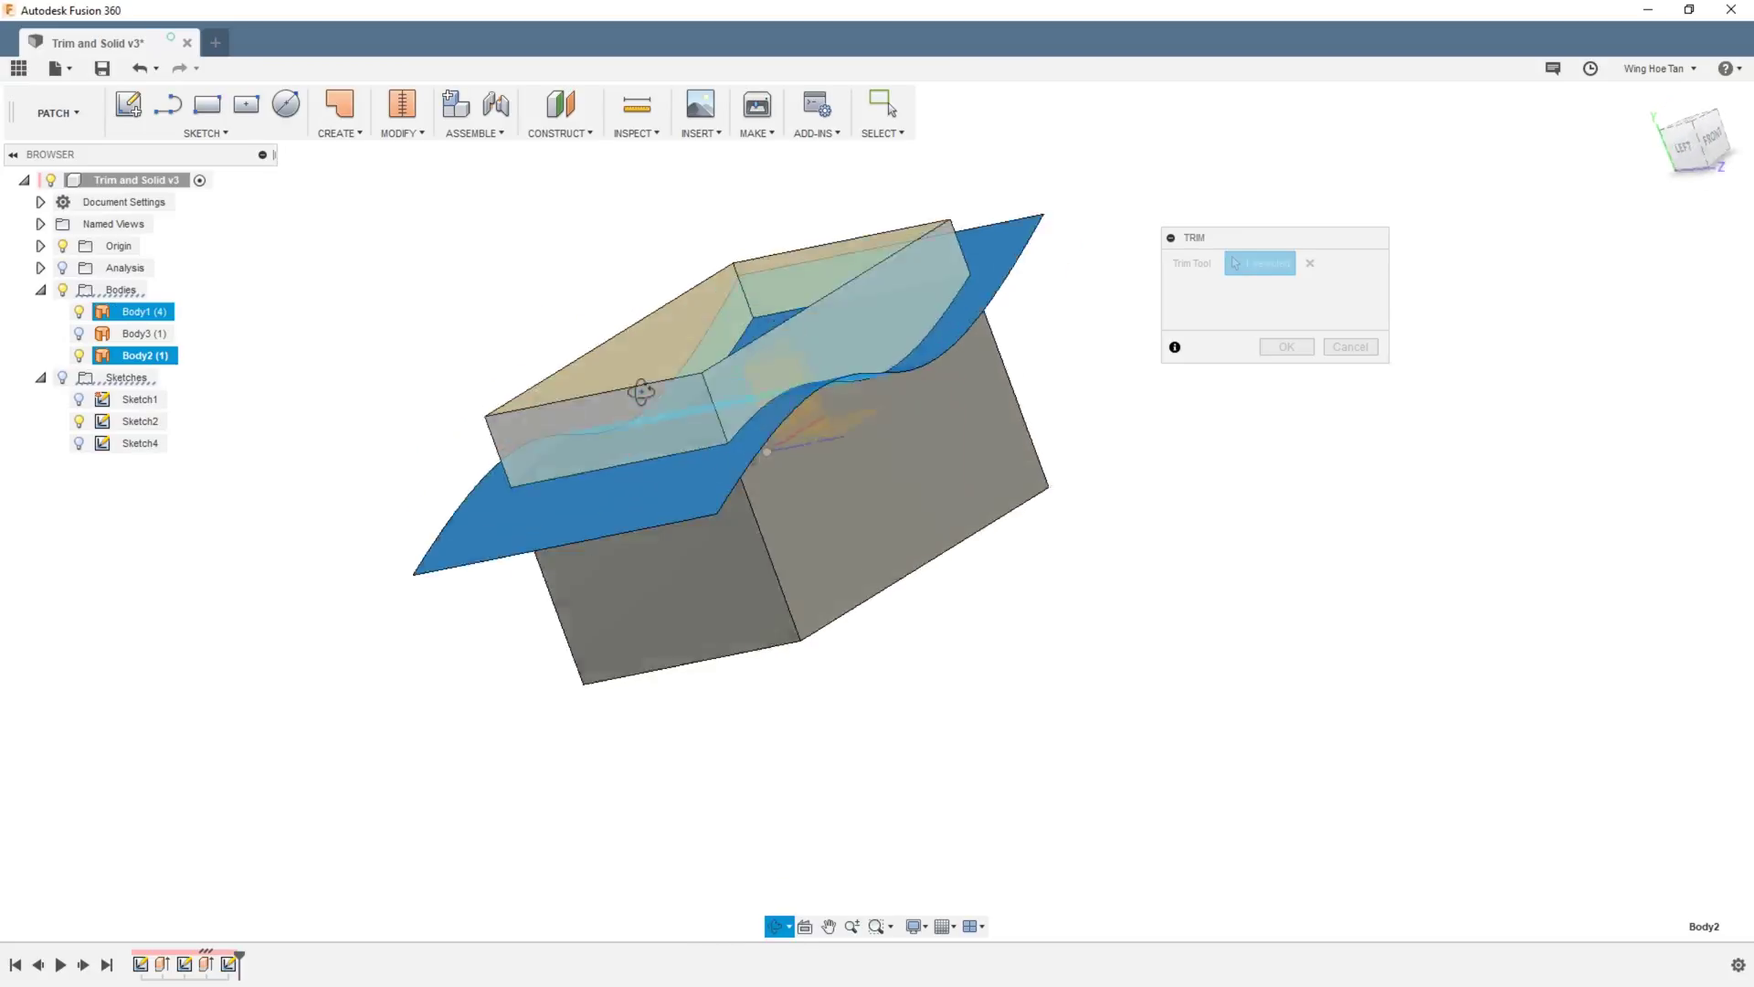
middle_click_drag(641, 393, 779, 380, "shift")
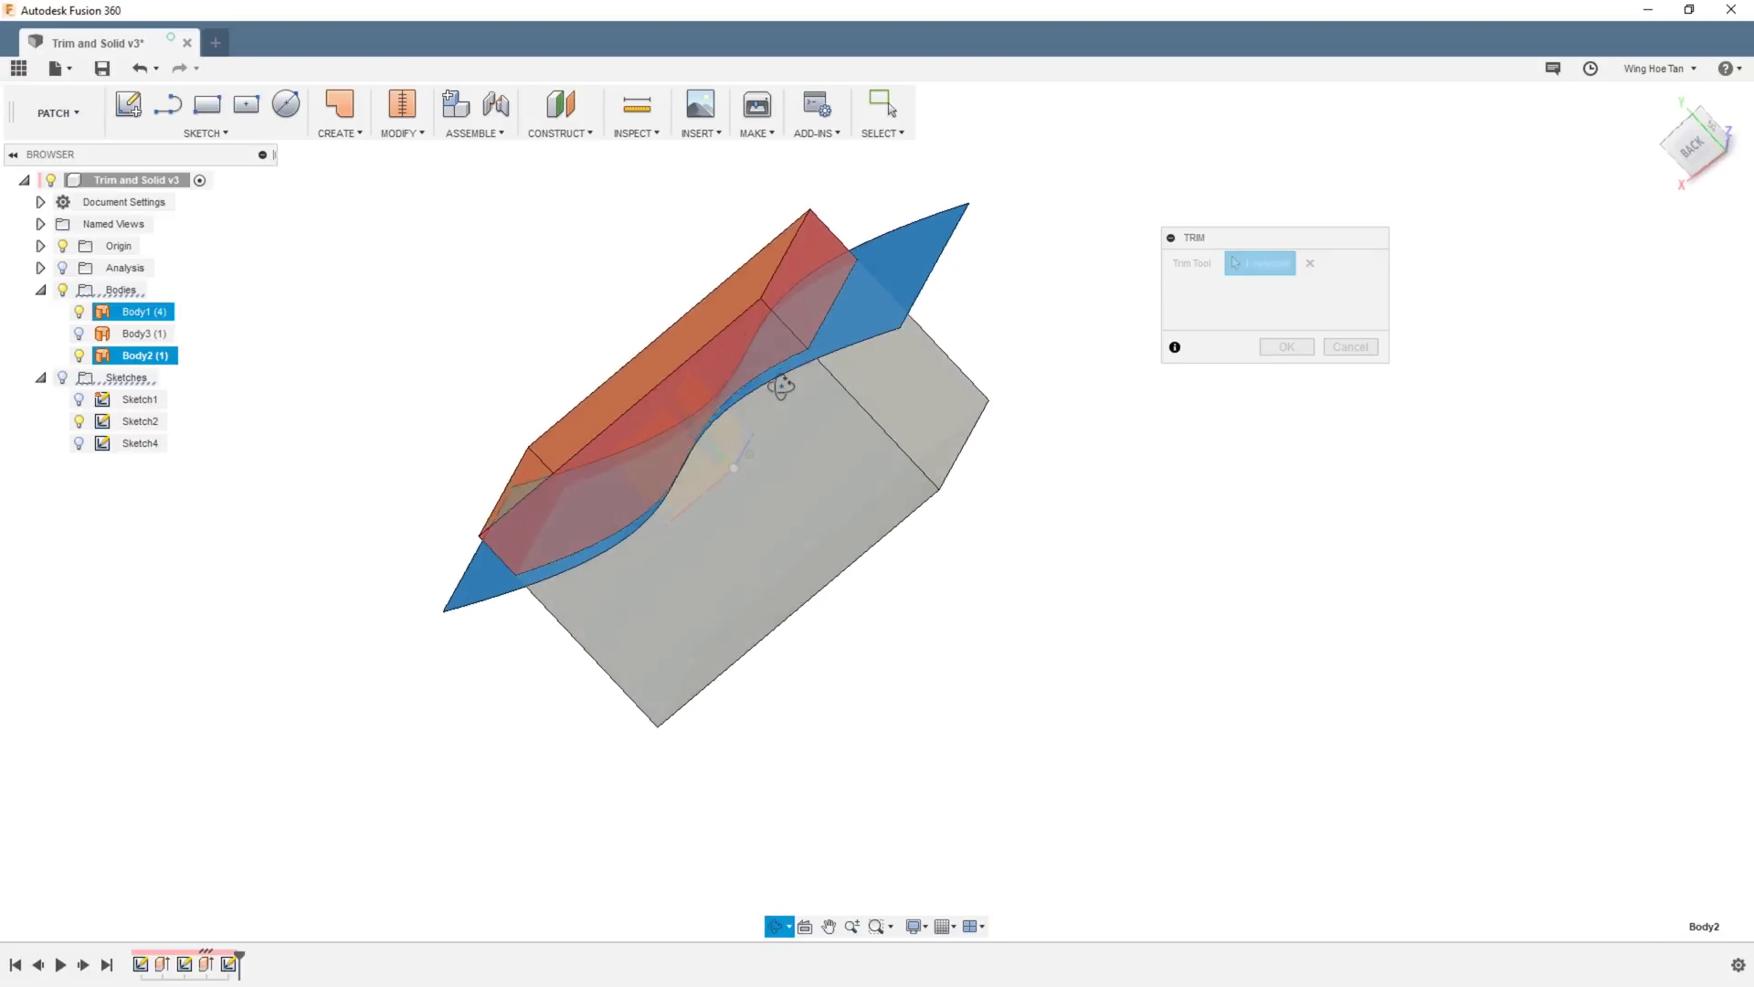
left_click(1284, 347)
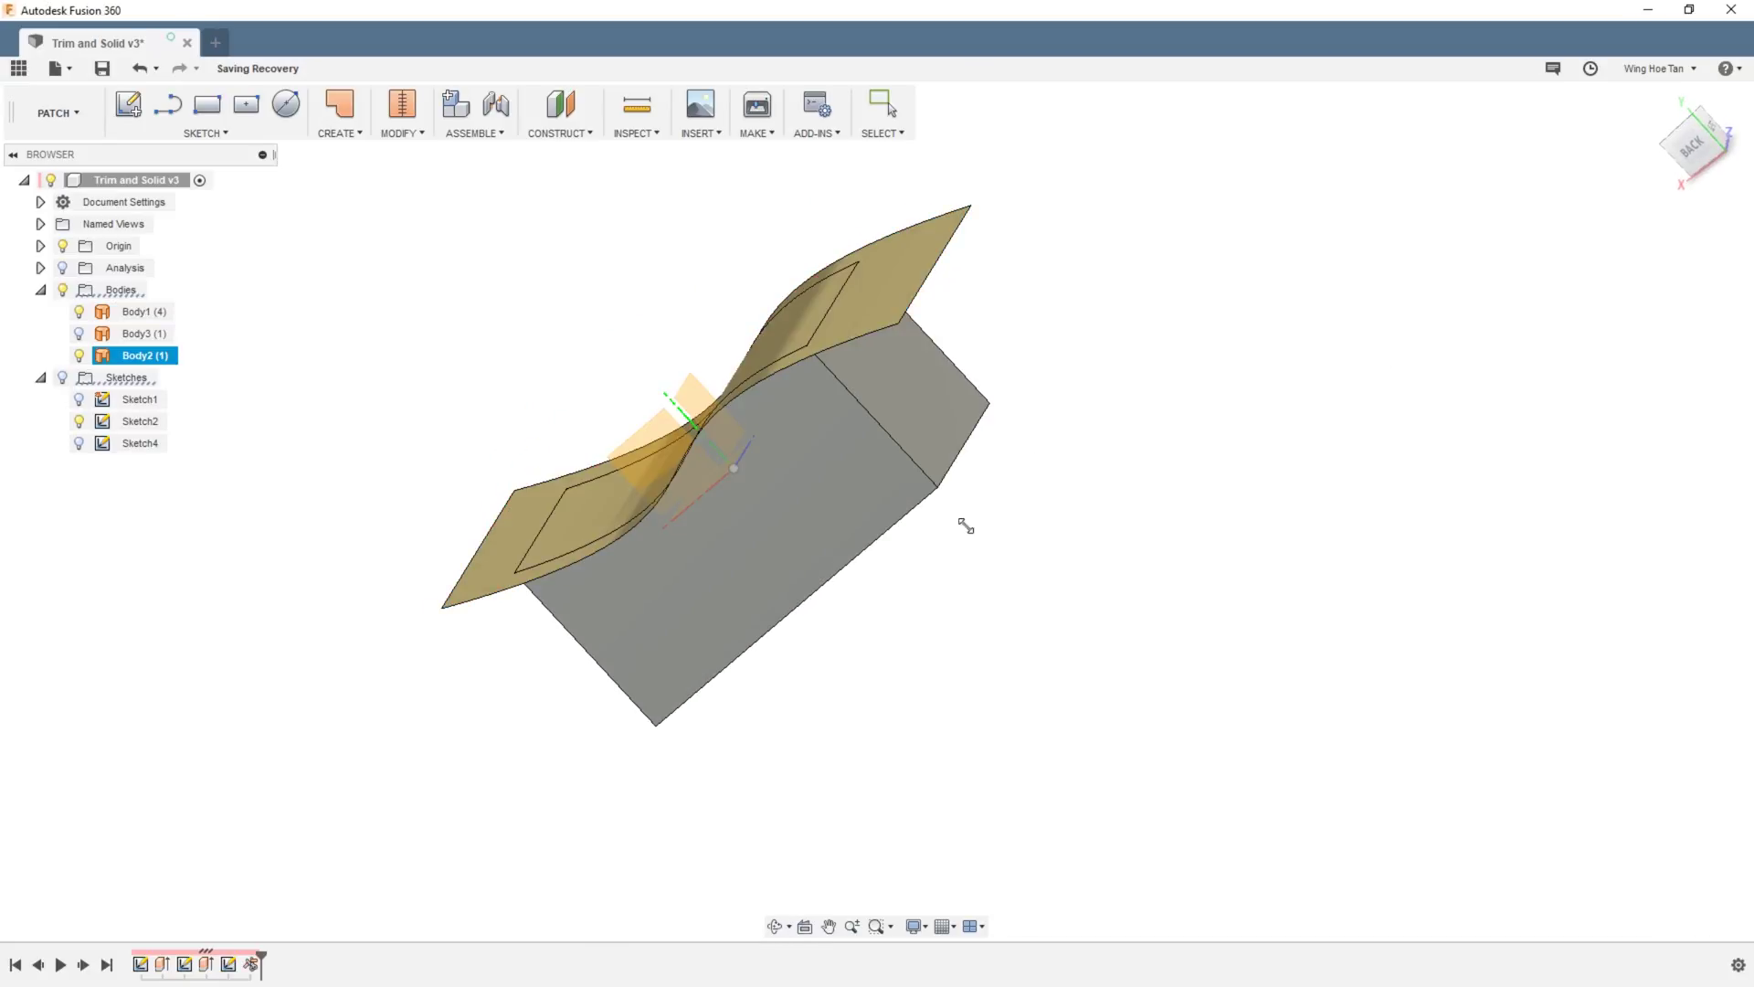
middle_click_drag(980, 538, 998, 493, "shift")
left_click(975, 545)
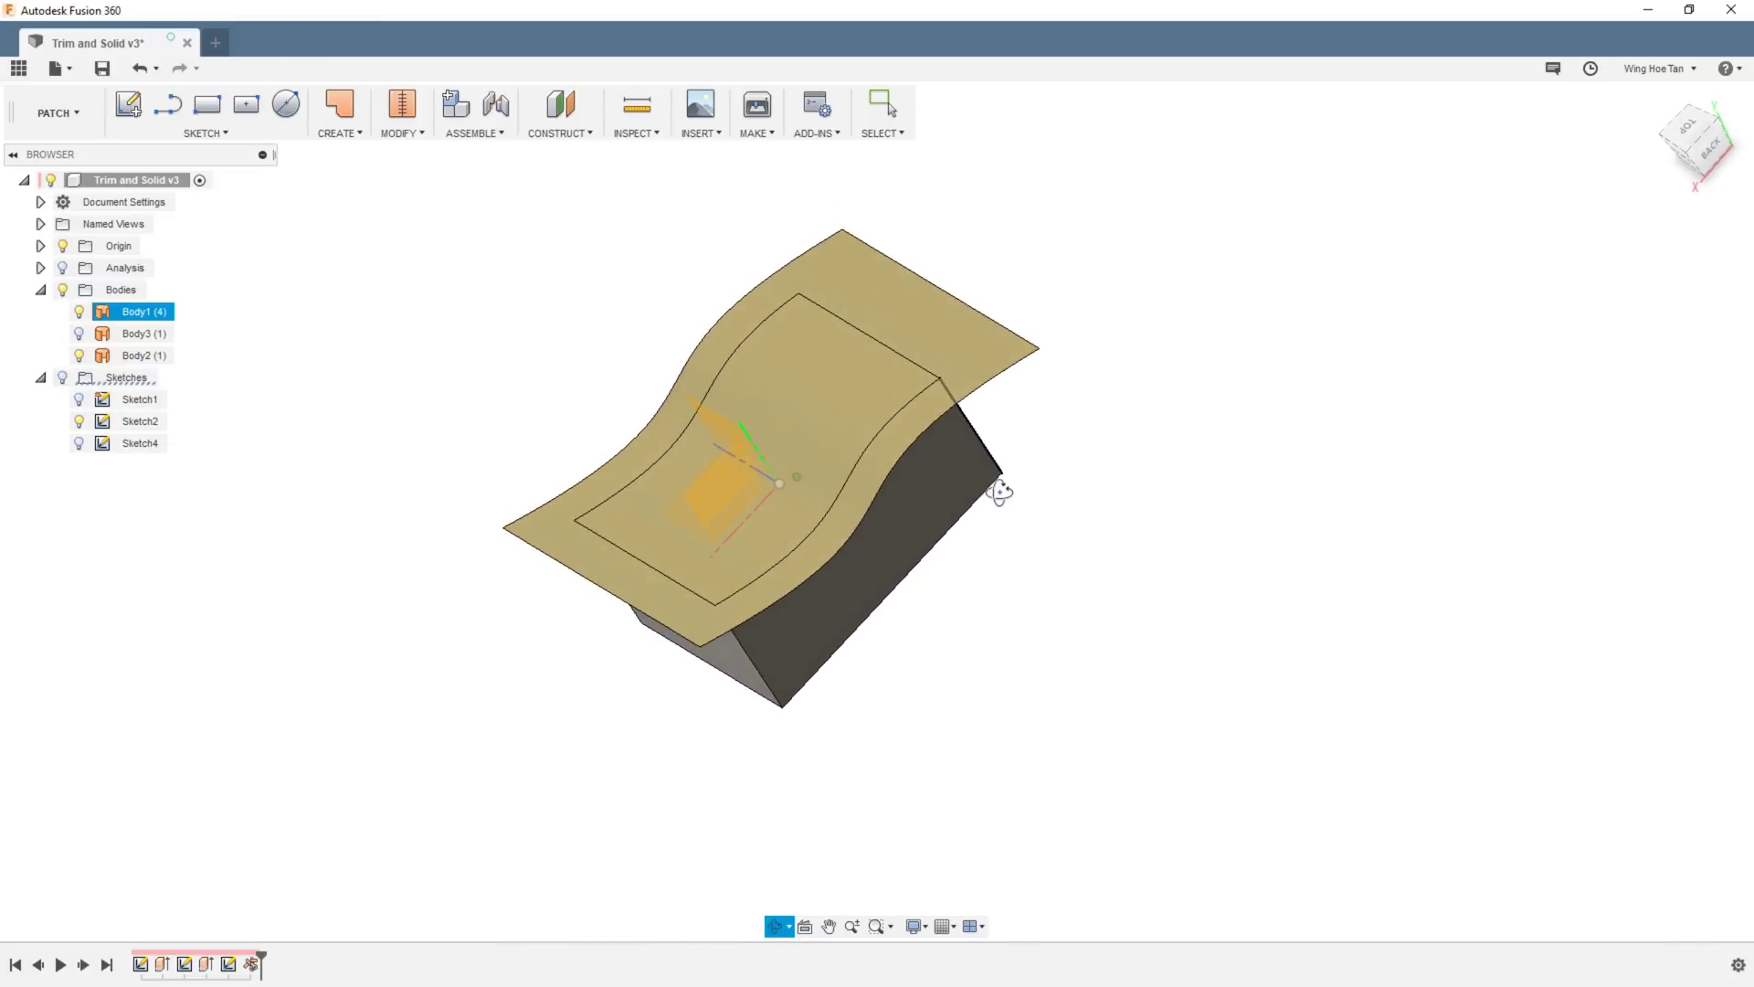
key("Escape")
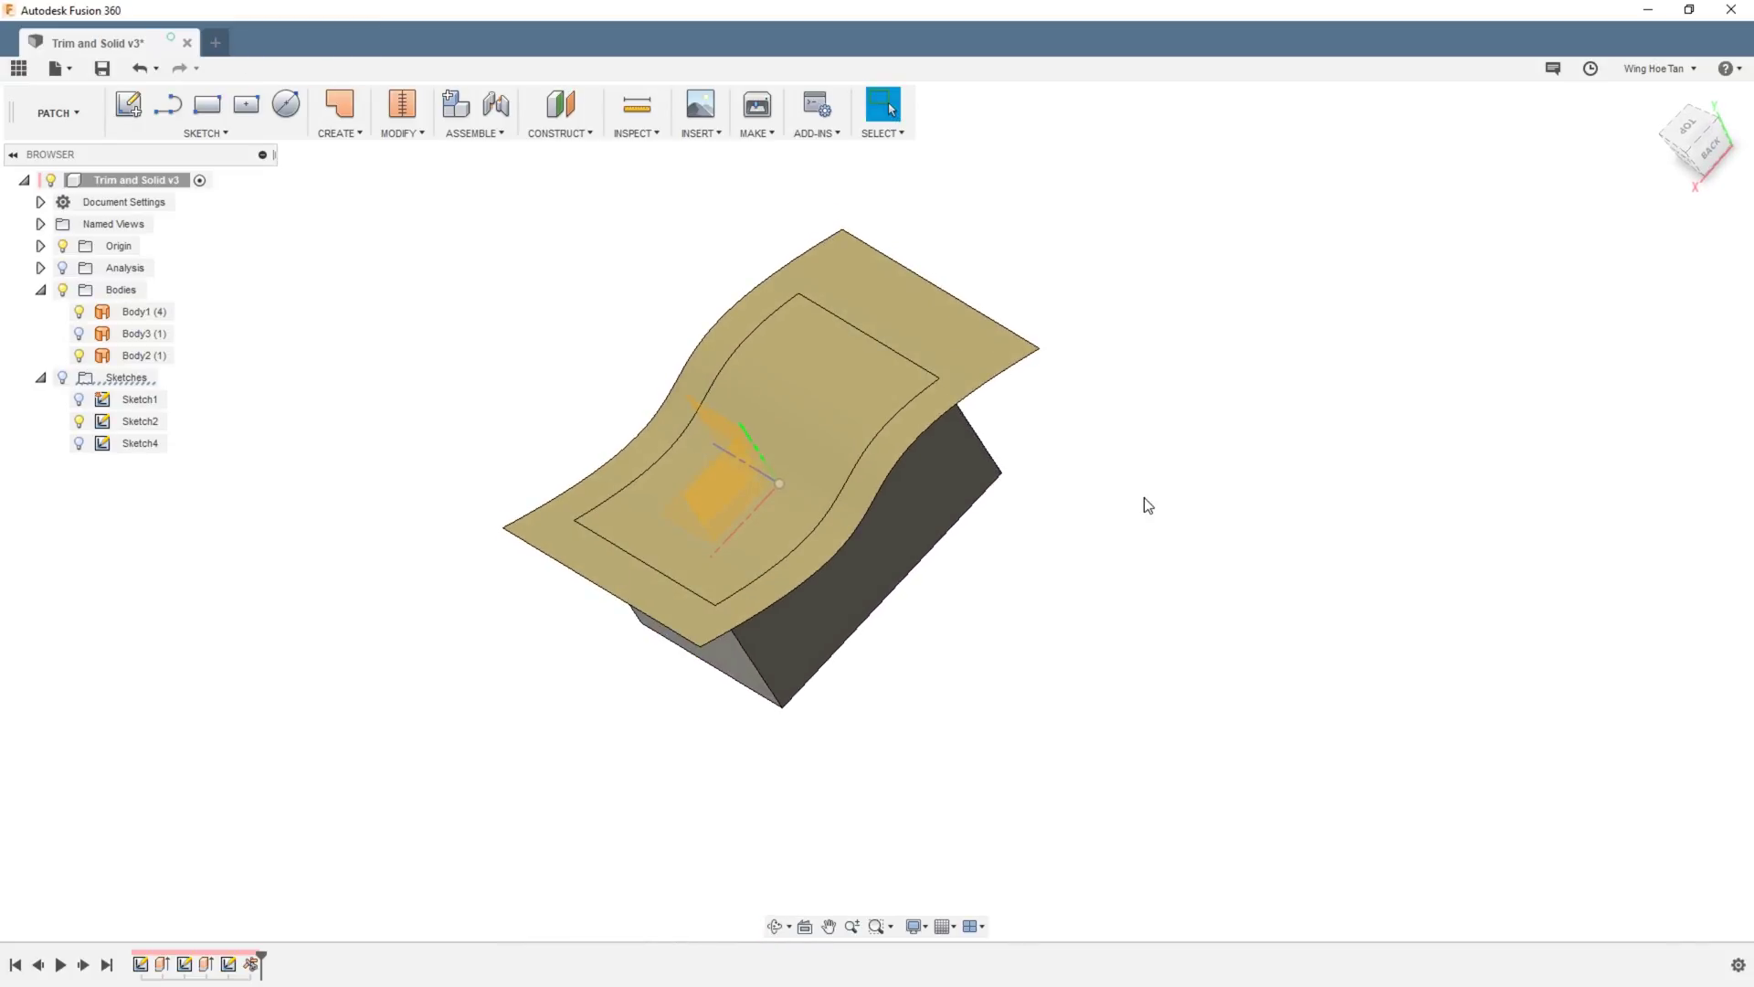
- Trim the wavy sheet with the box as the tool, removing its overhang outside the box
right_click(1145, 504)
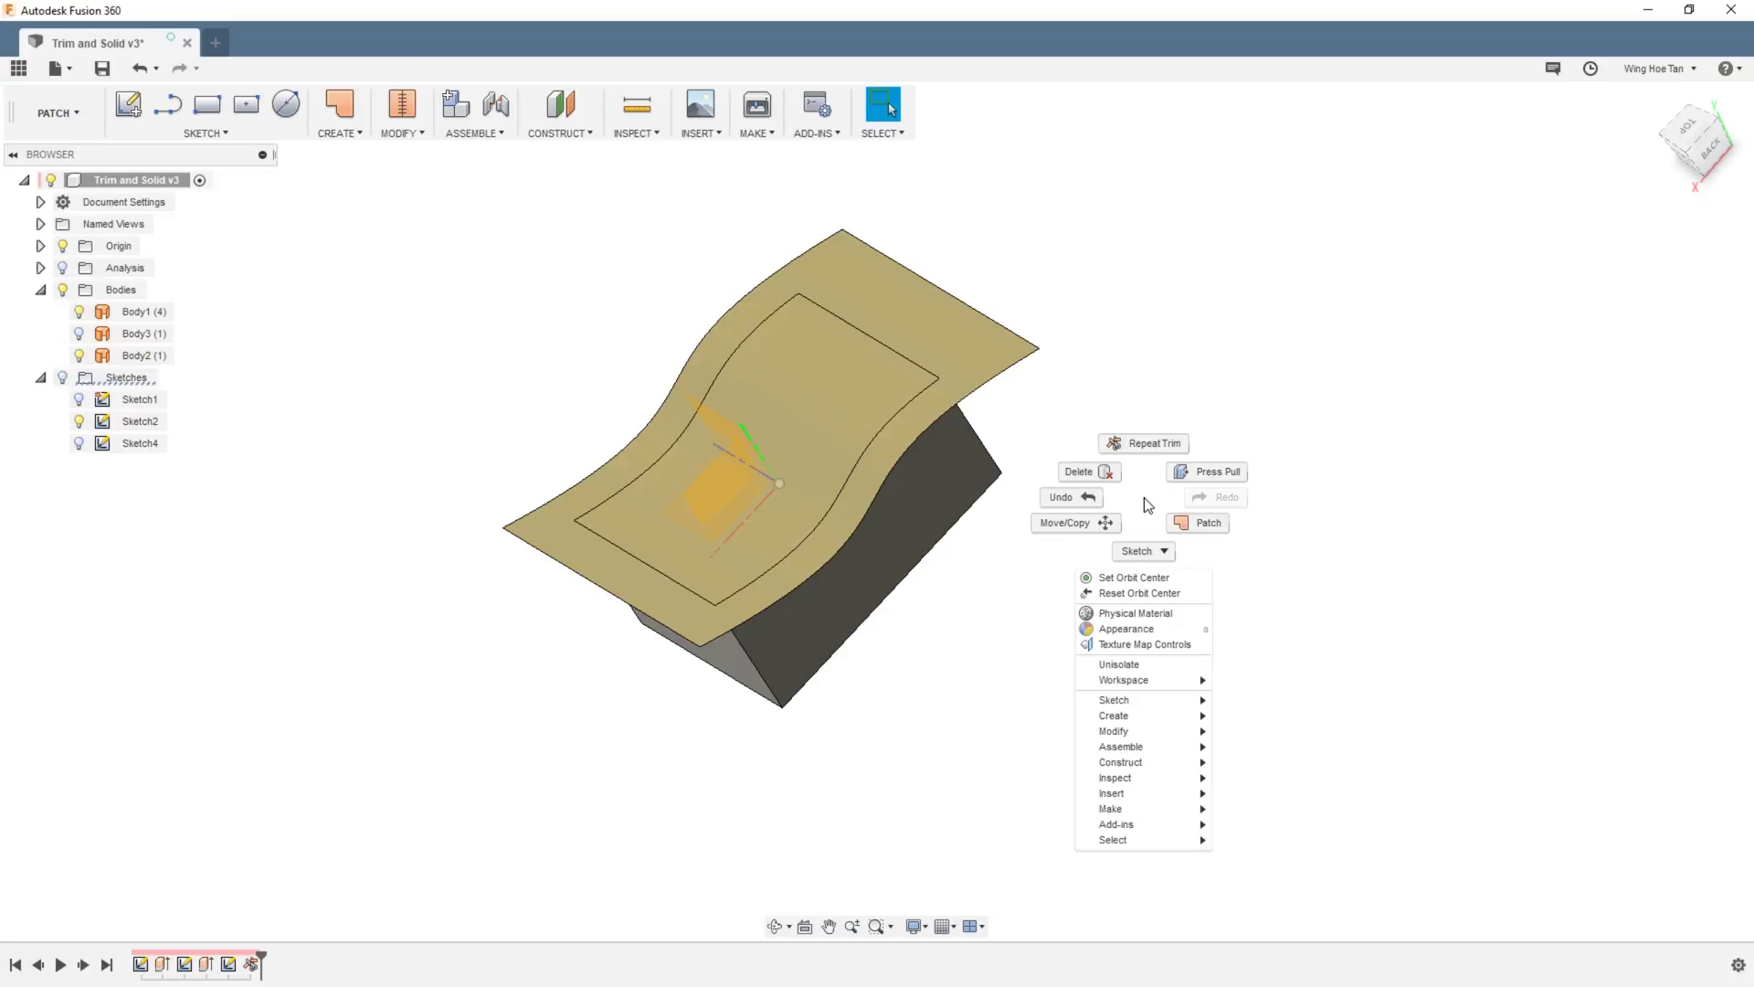
left_click(1142, 442)
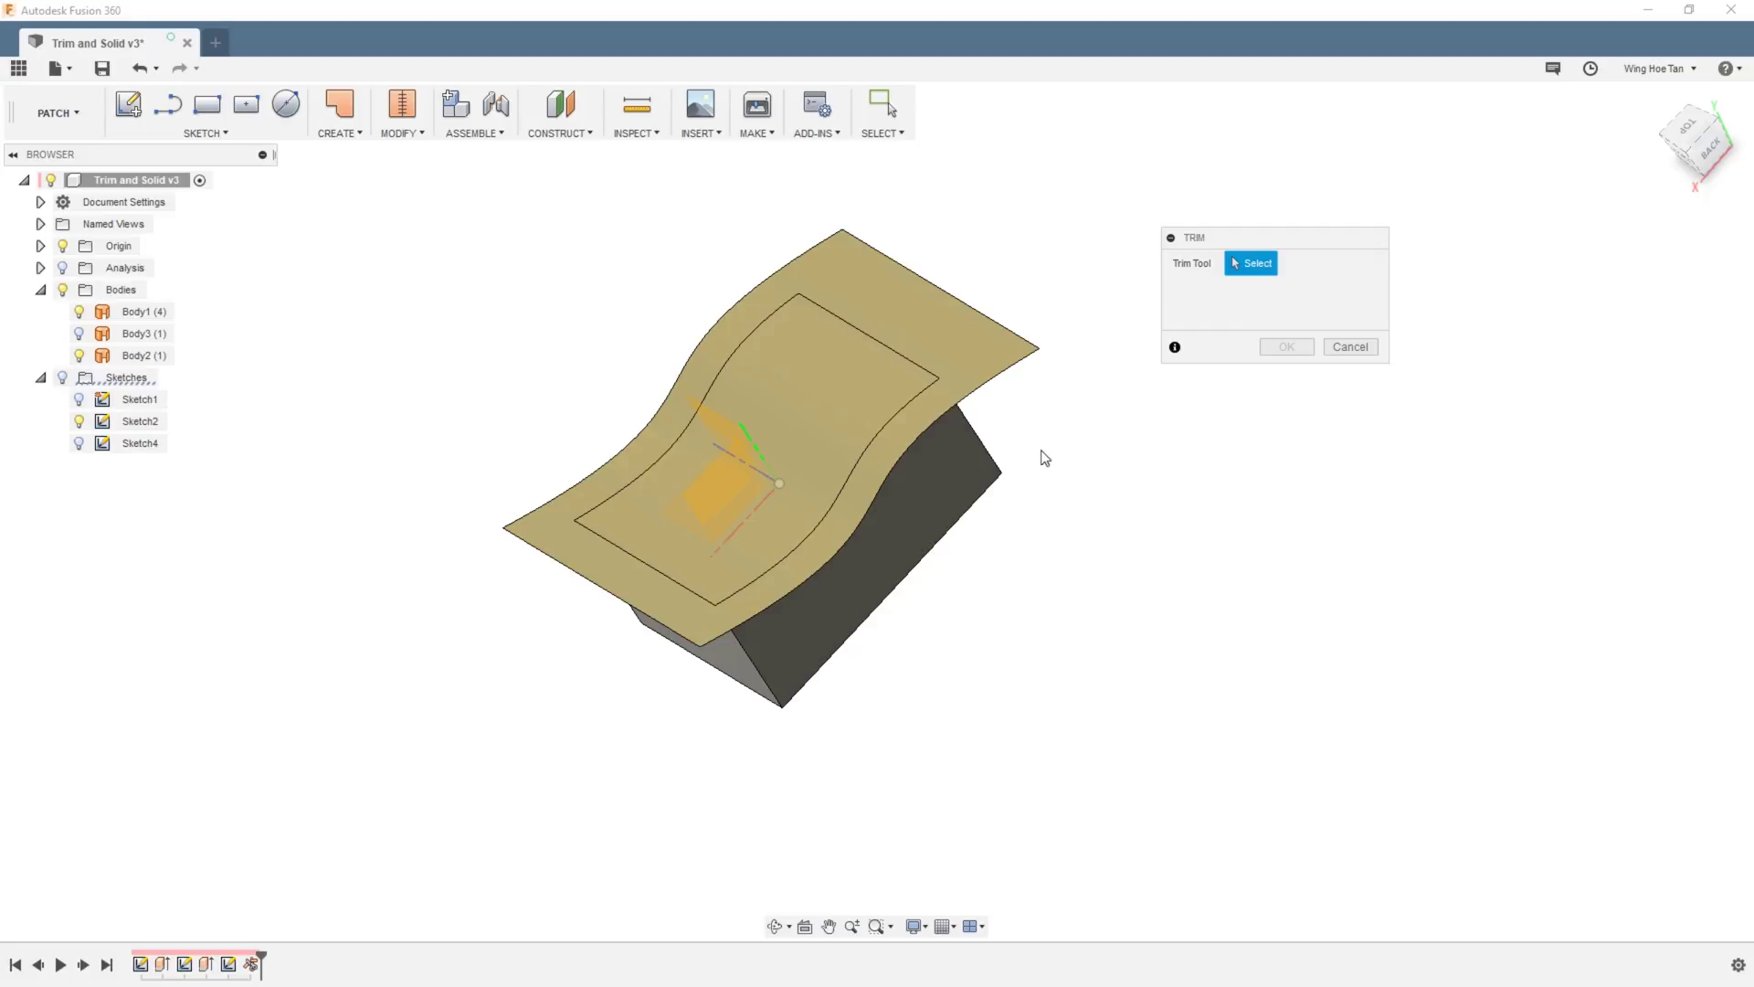
mouse_move(1042, 454)
middle_mouse_down("shift")
mouse_move(1065, 454)
mouse_move(1081, 423)
mouse_move(1052, 482)
mouse_move(1057, 423)
middle_mouse_up("shift")
left_click(945, 478)
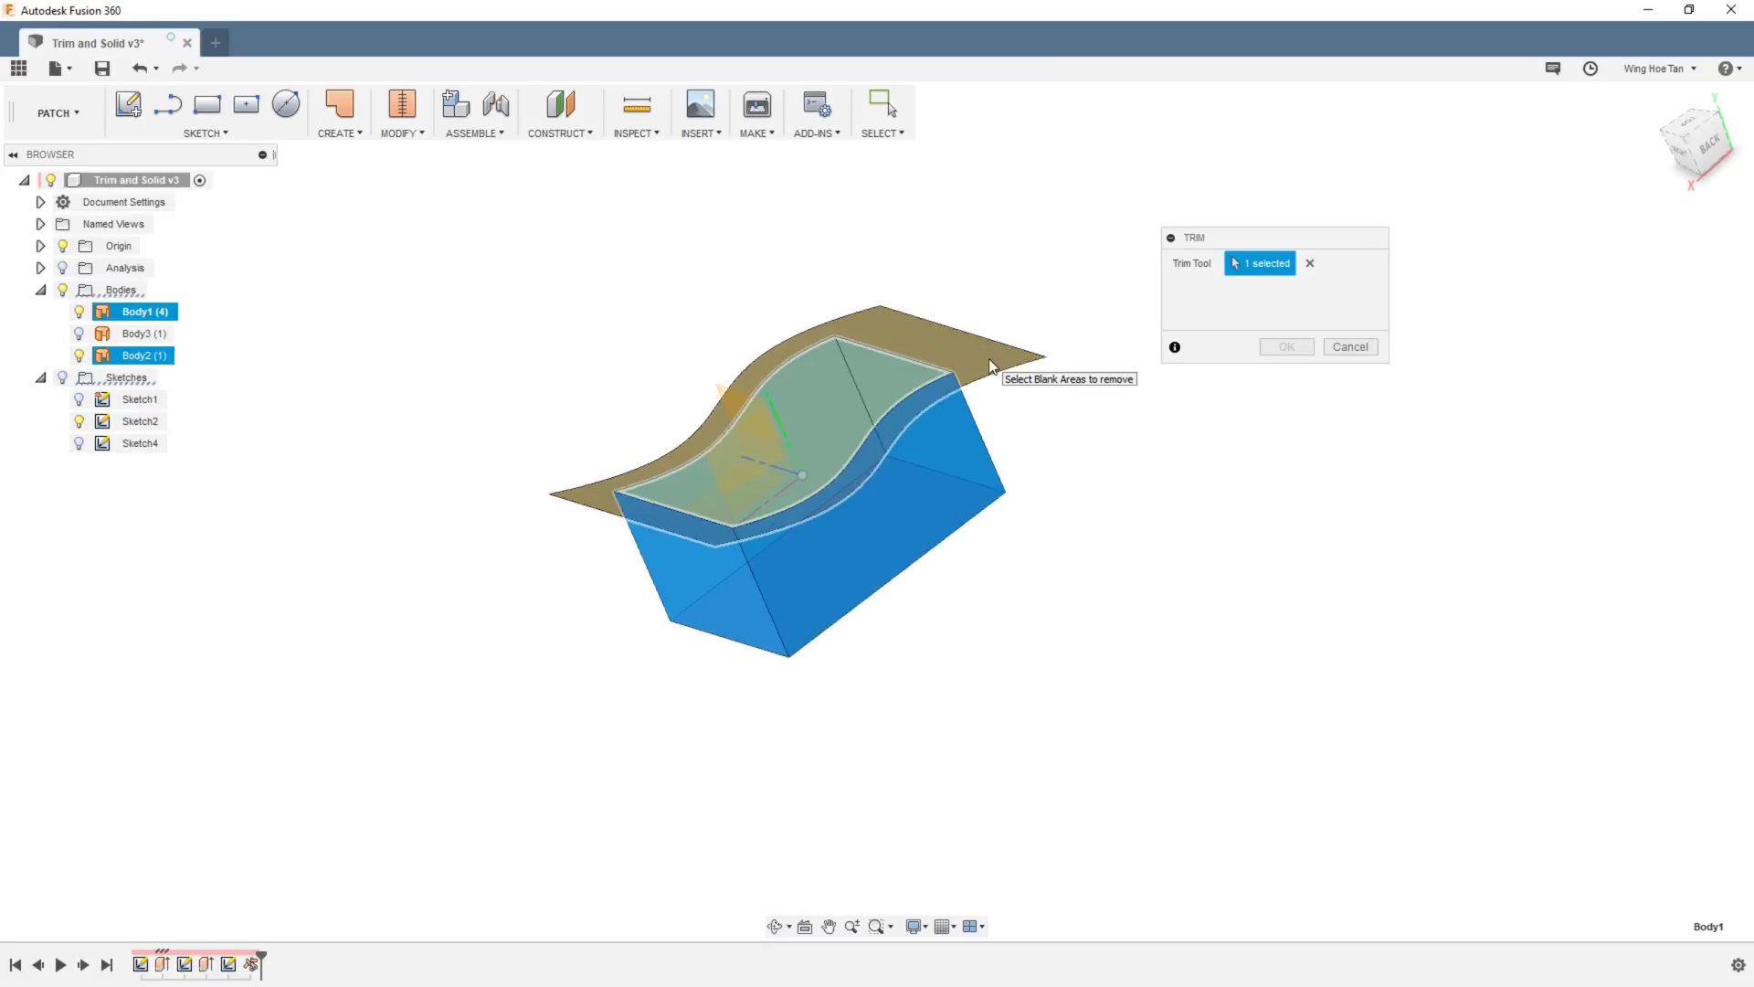
scroll(935, 342, "up", 3)
left_click(945, 347)
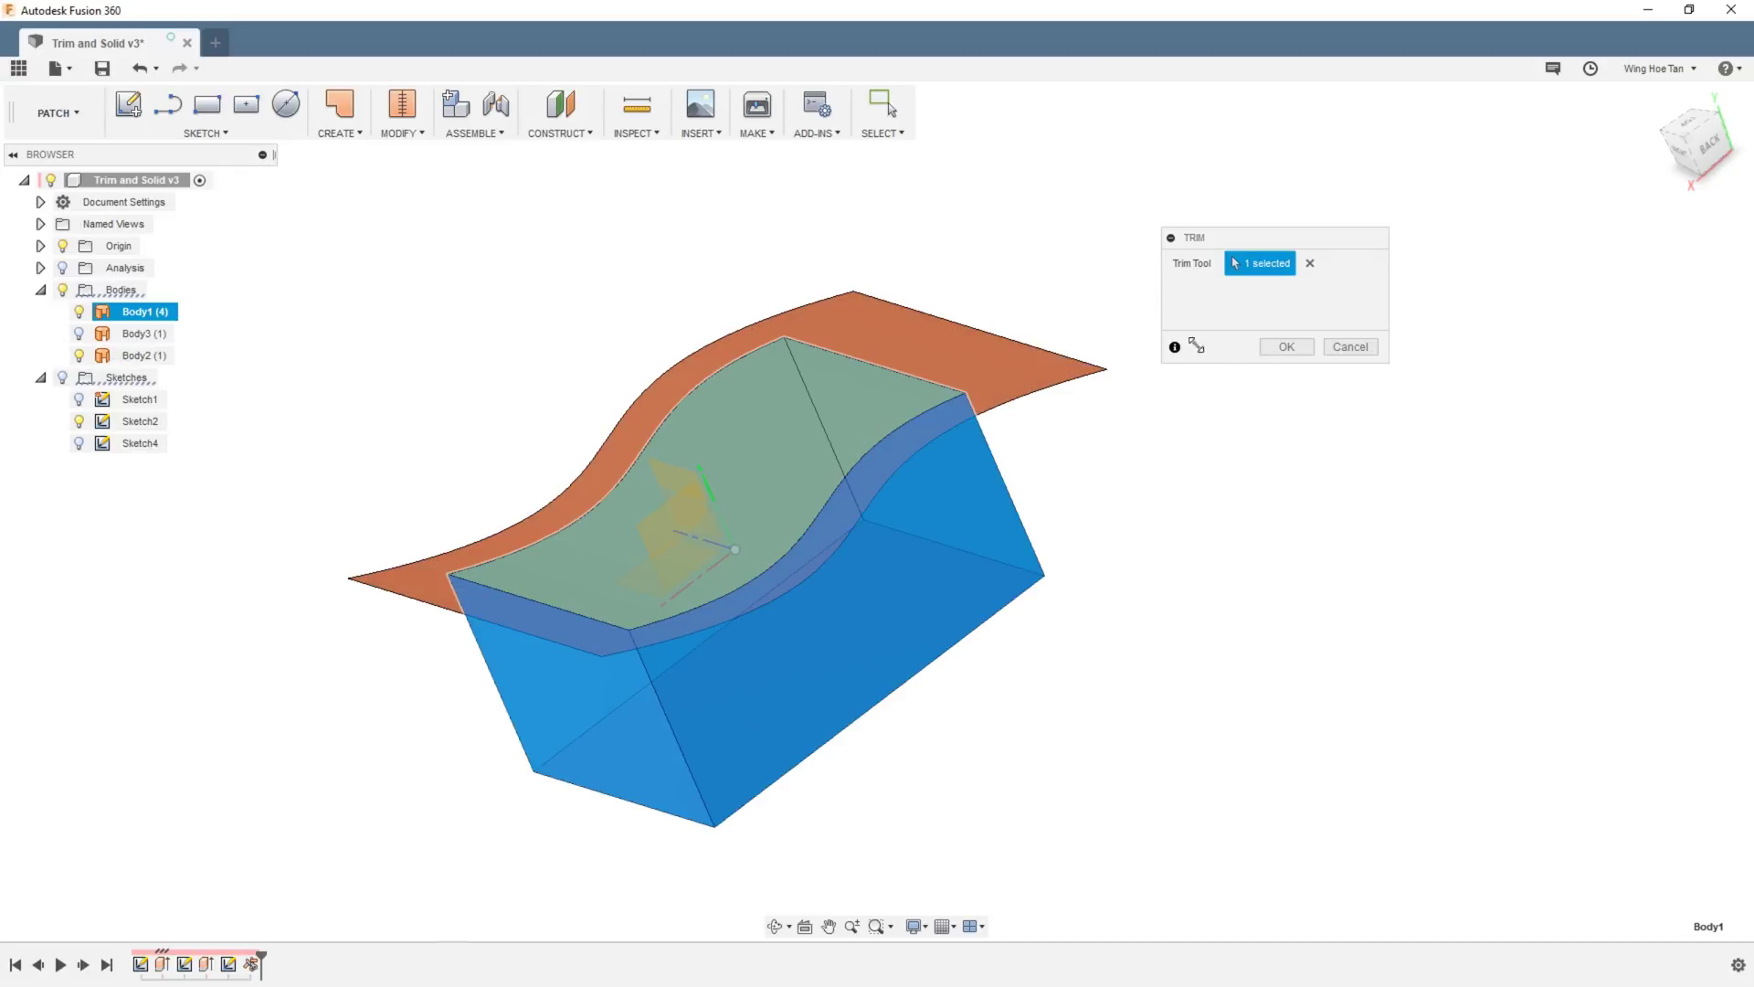
left_click(1275, 348)
mouse_move(1092, 485)
middle_mouse_down("shift")
mouse_move(948, 462)
mouse_move(1087, 470)
middle_mouse_up("shift")
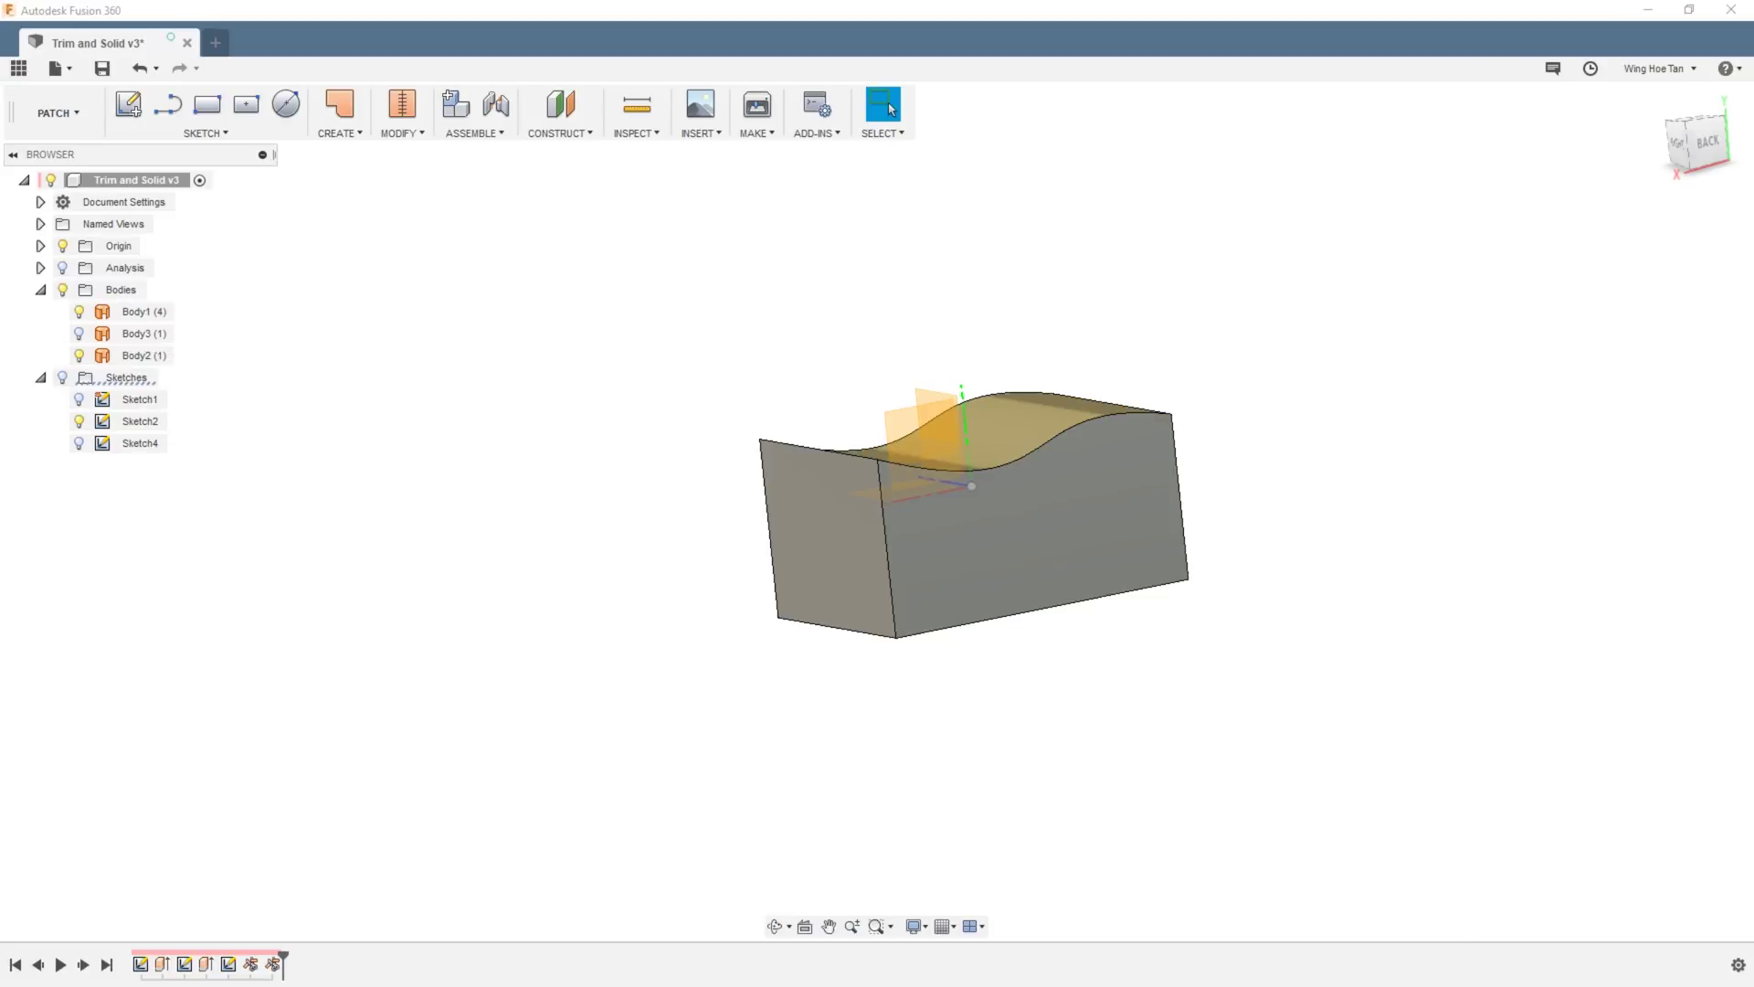
- Show Body3 and repeat Trim with it as the tool, cutting away the box beyond the curved sheet
left_click(78, 333)
right_click(615, 485)
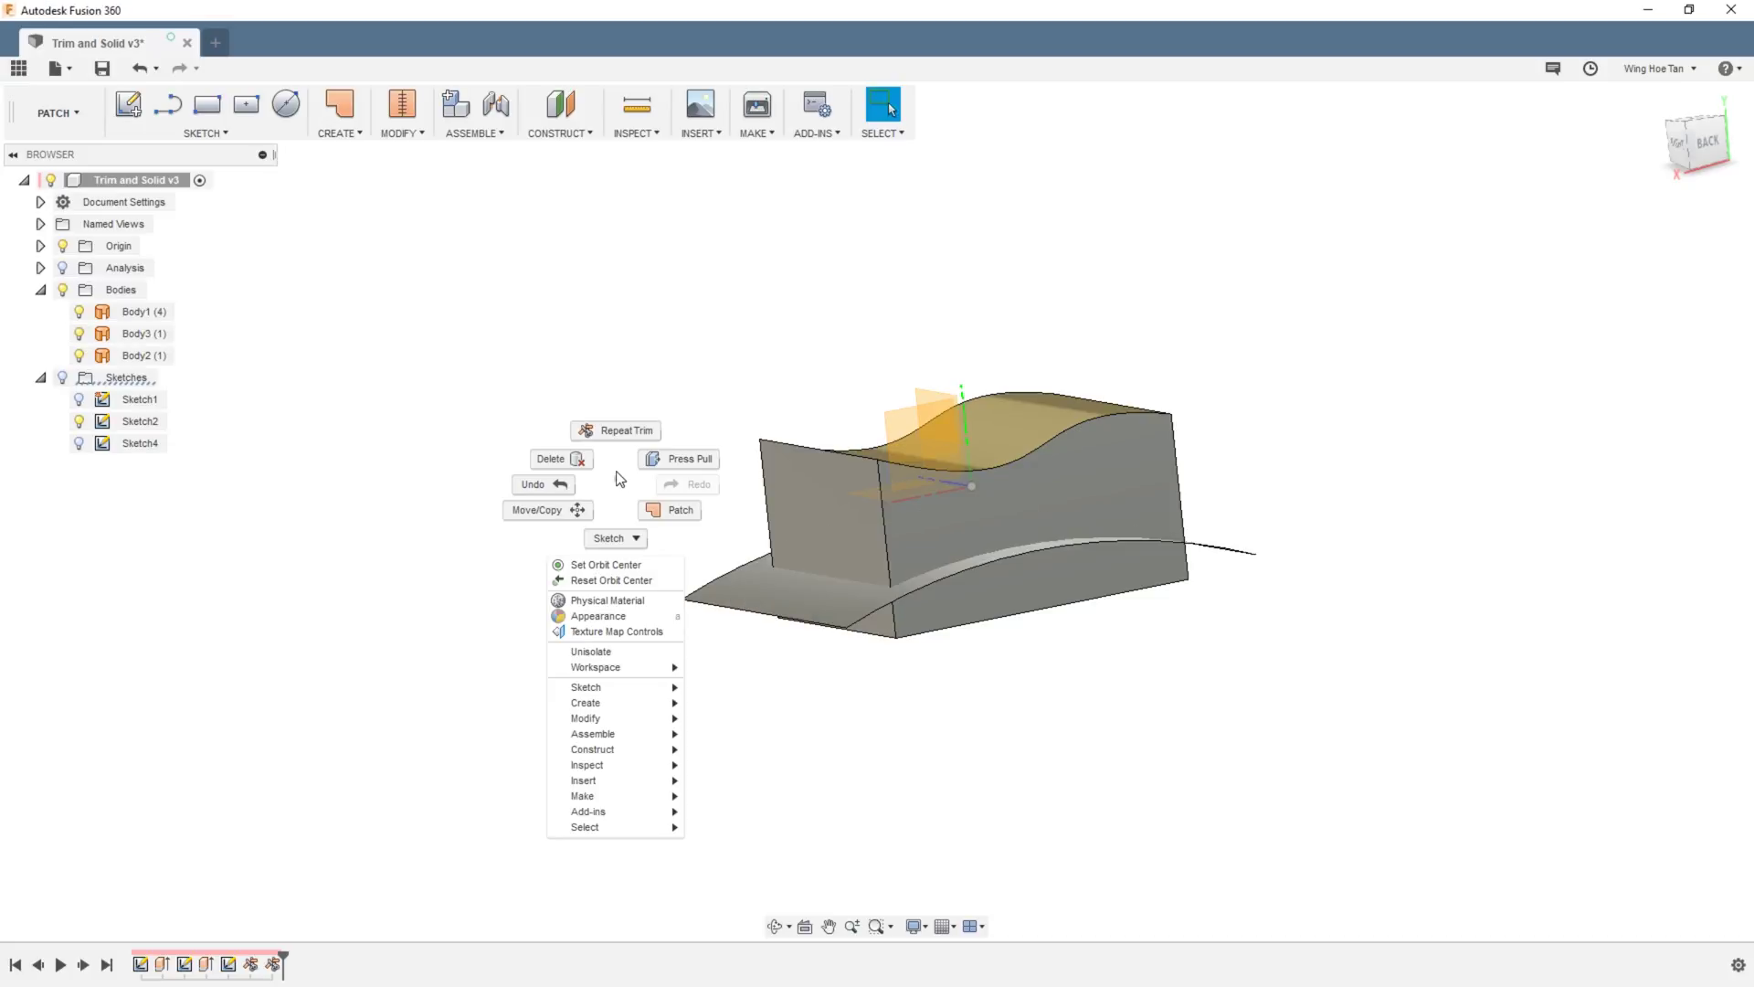
left_click(618, 425)
middle_click_drag(624, 486, 622, 496, "shift")
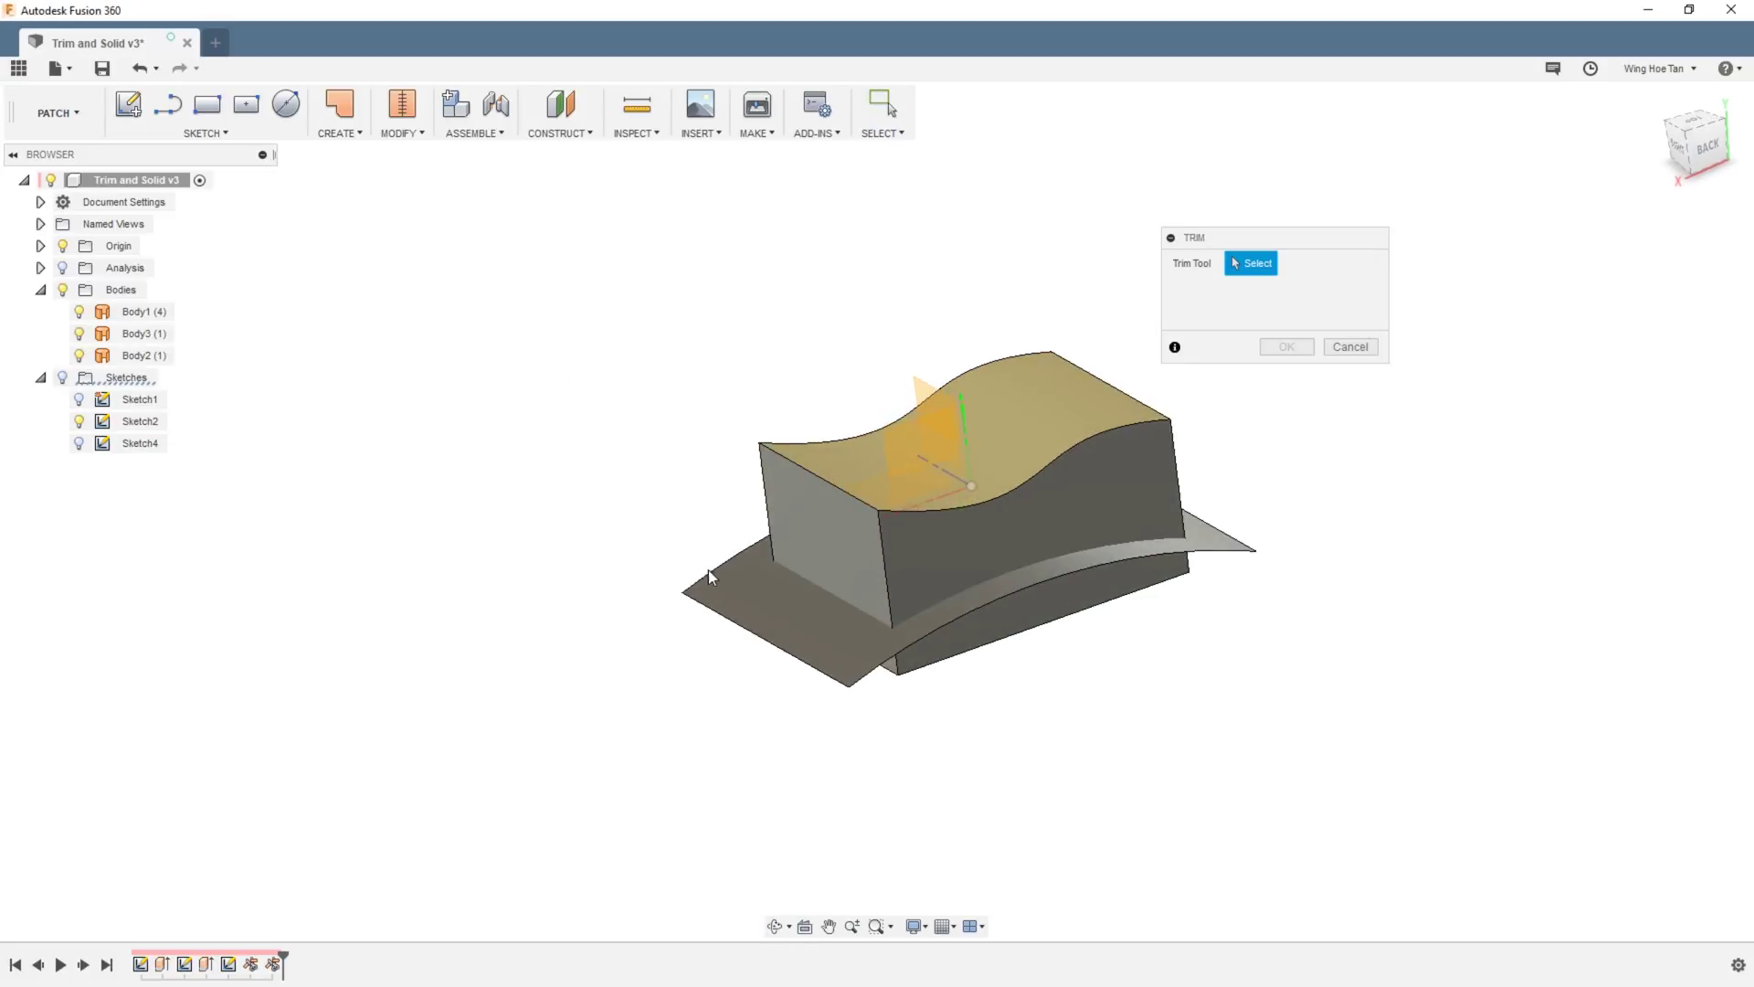
left_click(748, 584)
middle_click_drag(637, 649, 612, 551, "shift")
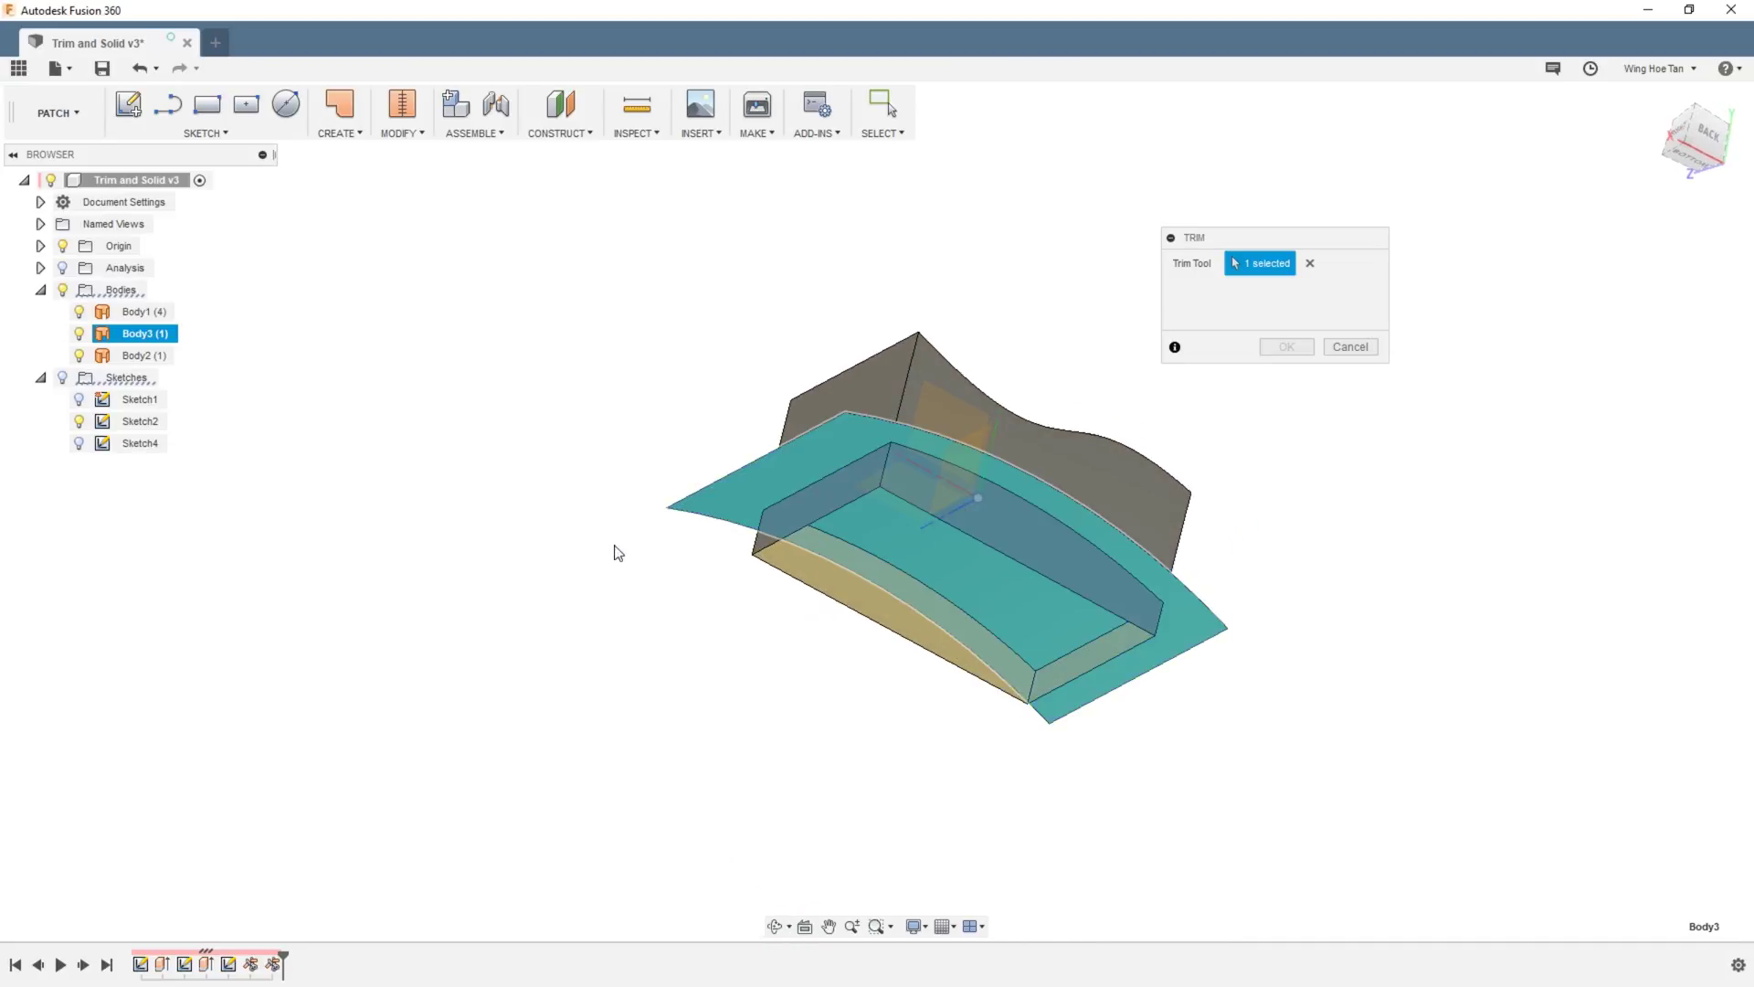
left_click(769, 539)
middle_click_drag(769, 539, 825, 423, "shift")
left_click(900, 409)
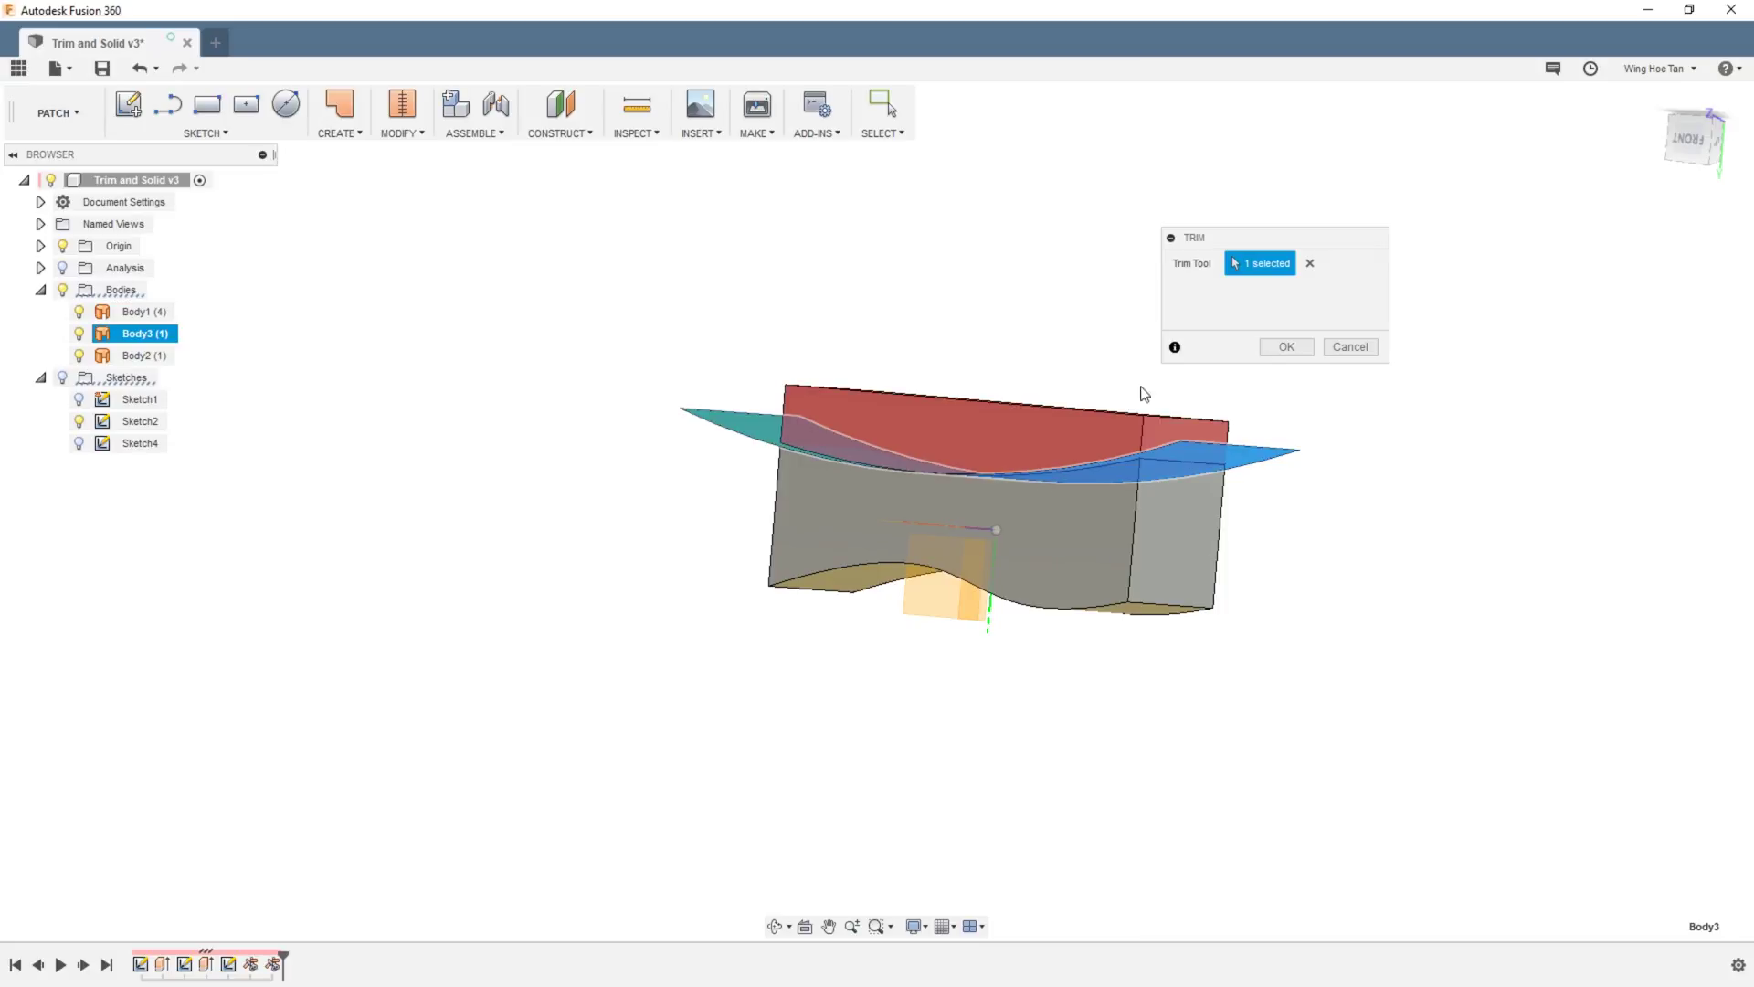
left_click(1287, 346)
middle_click_drag(982, 382, 724, 462, "shift")
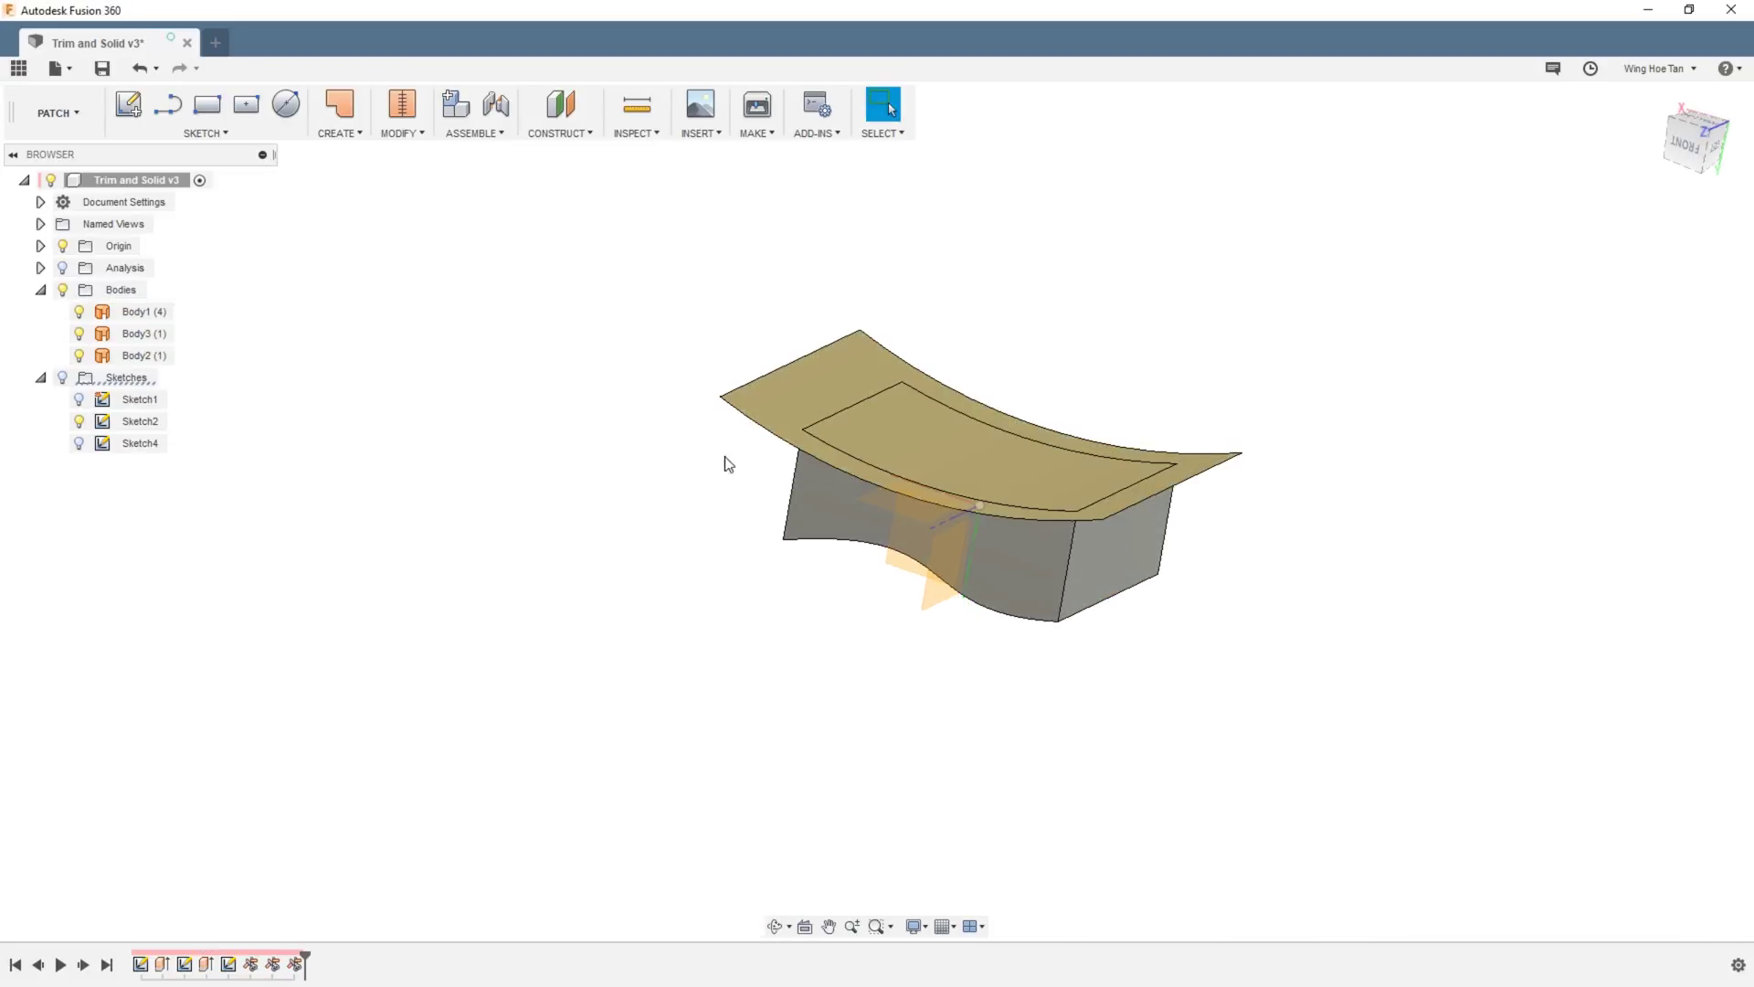
- Repeat Trim with the box as the tool, removing the curved sheet's excess
right_click(664, 466)
left_click(665, 411)
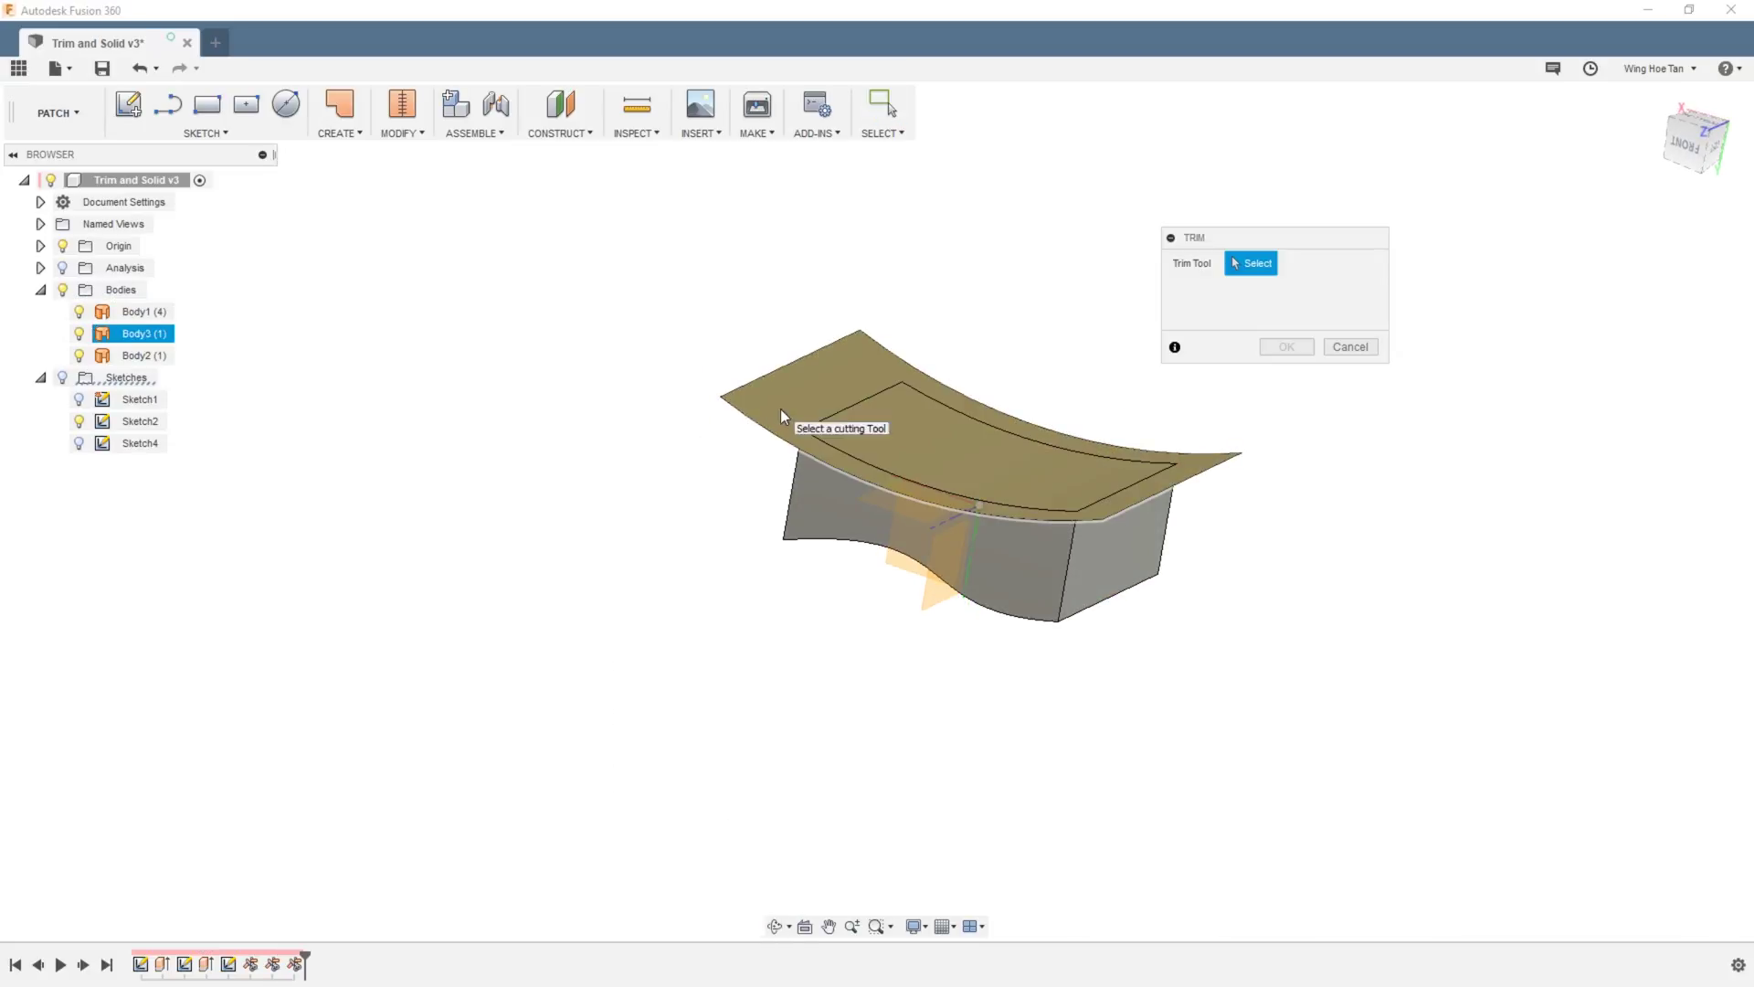
left_click(809, 495)
left_click(826, 385)
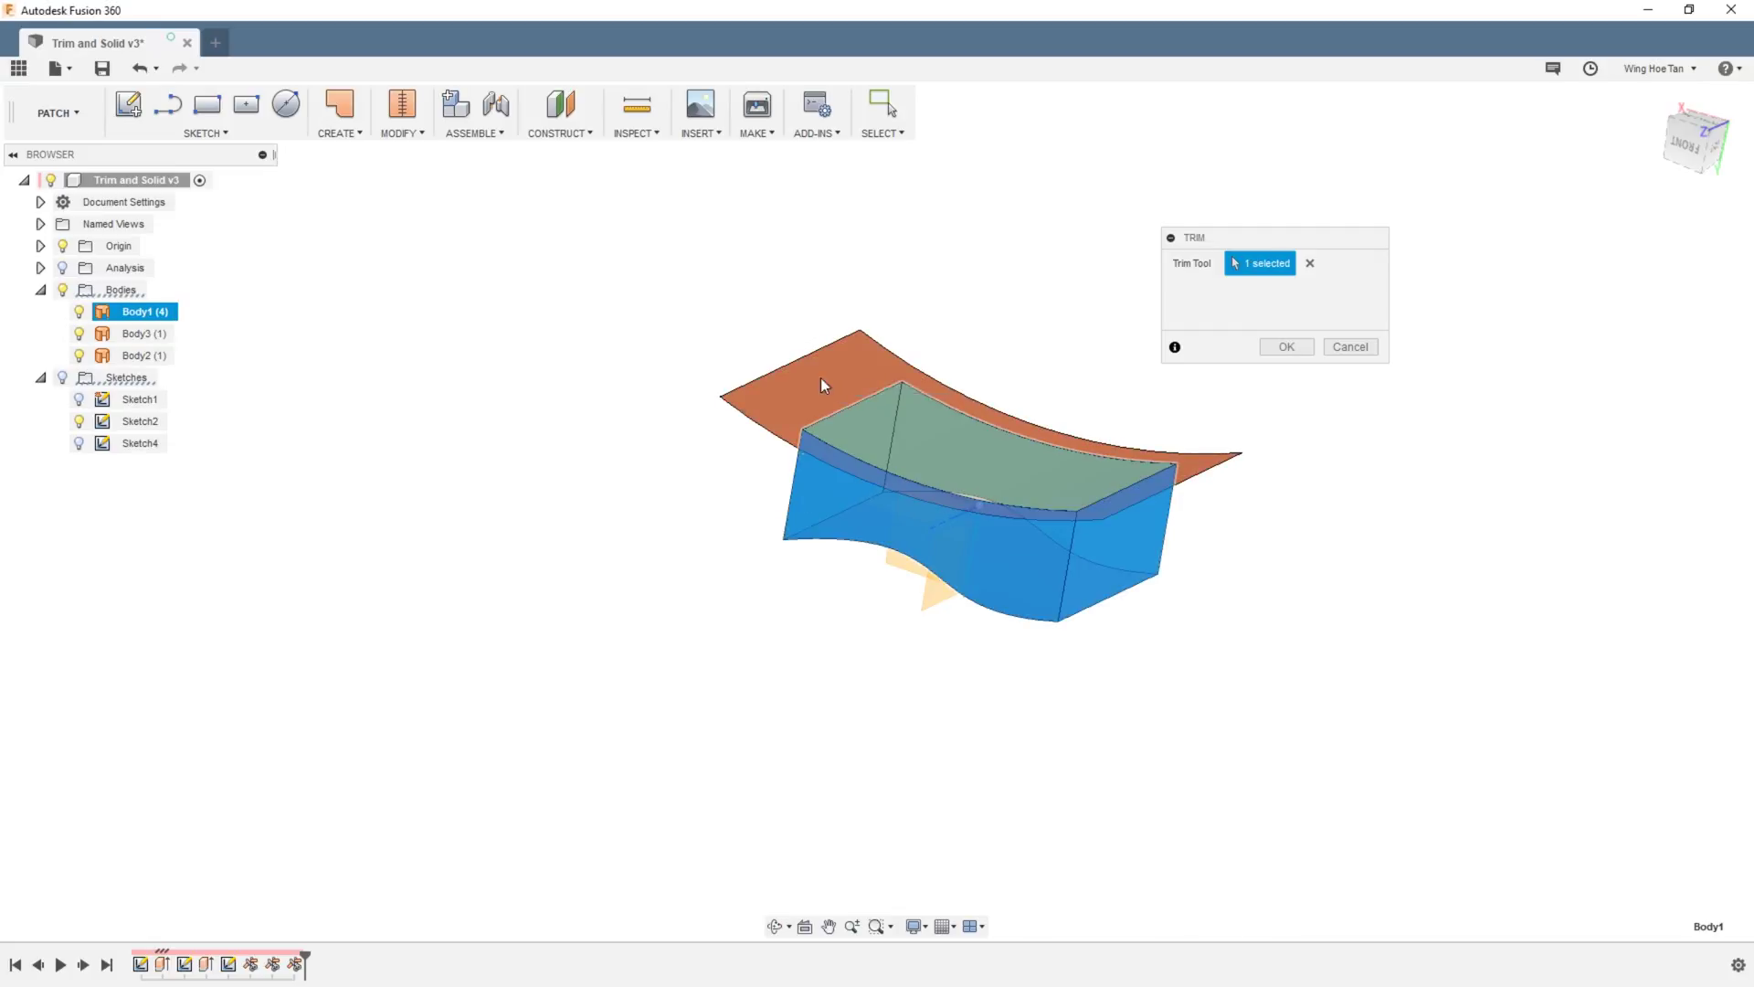
left_click(1285, 347)
middle_click_drag(1007, 468, 1096, 491, "shift")
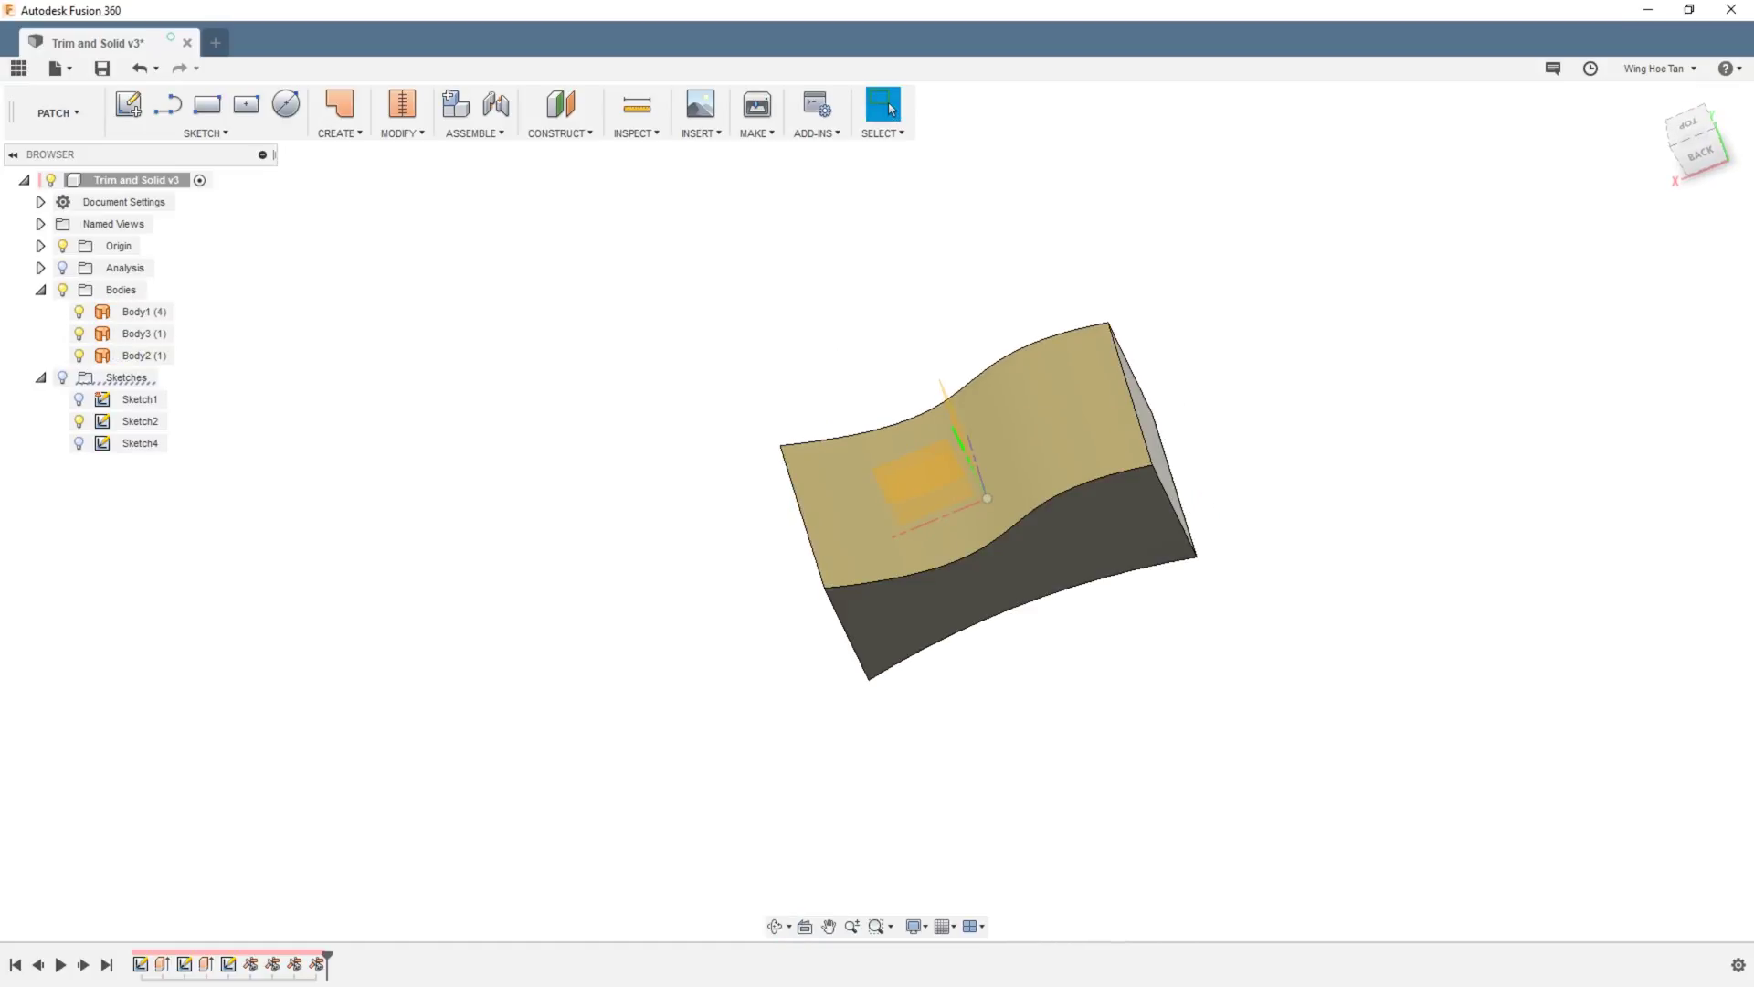
- Toggle the section analysis on and off to inspect the model, then bring up the MODIFY commands
left_click(63, 268)
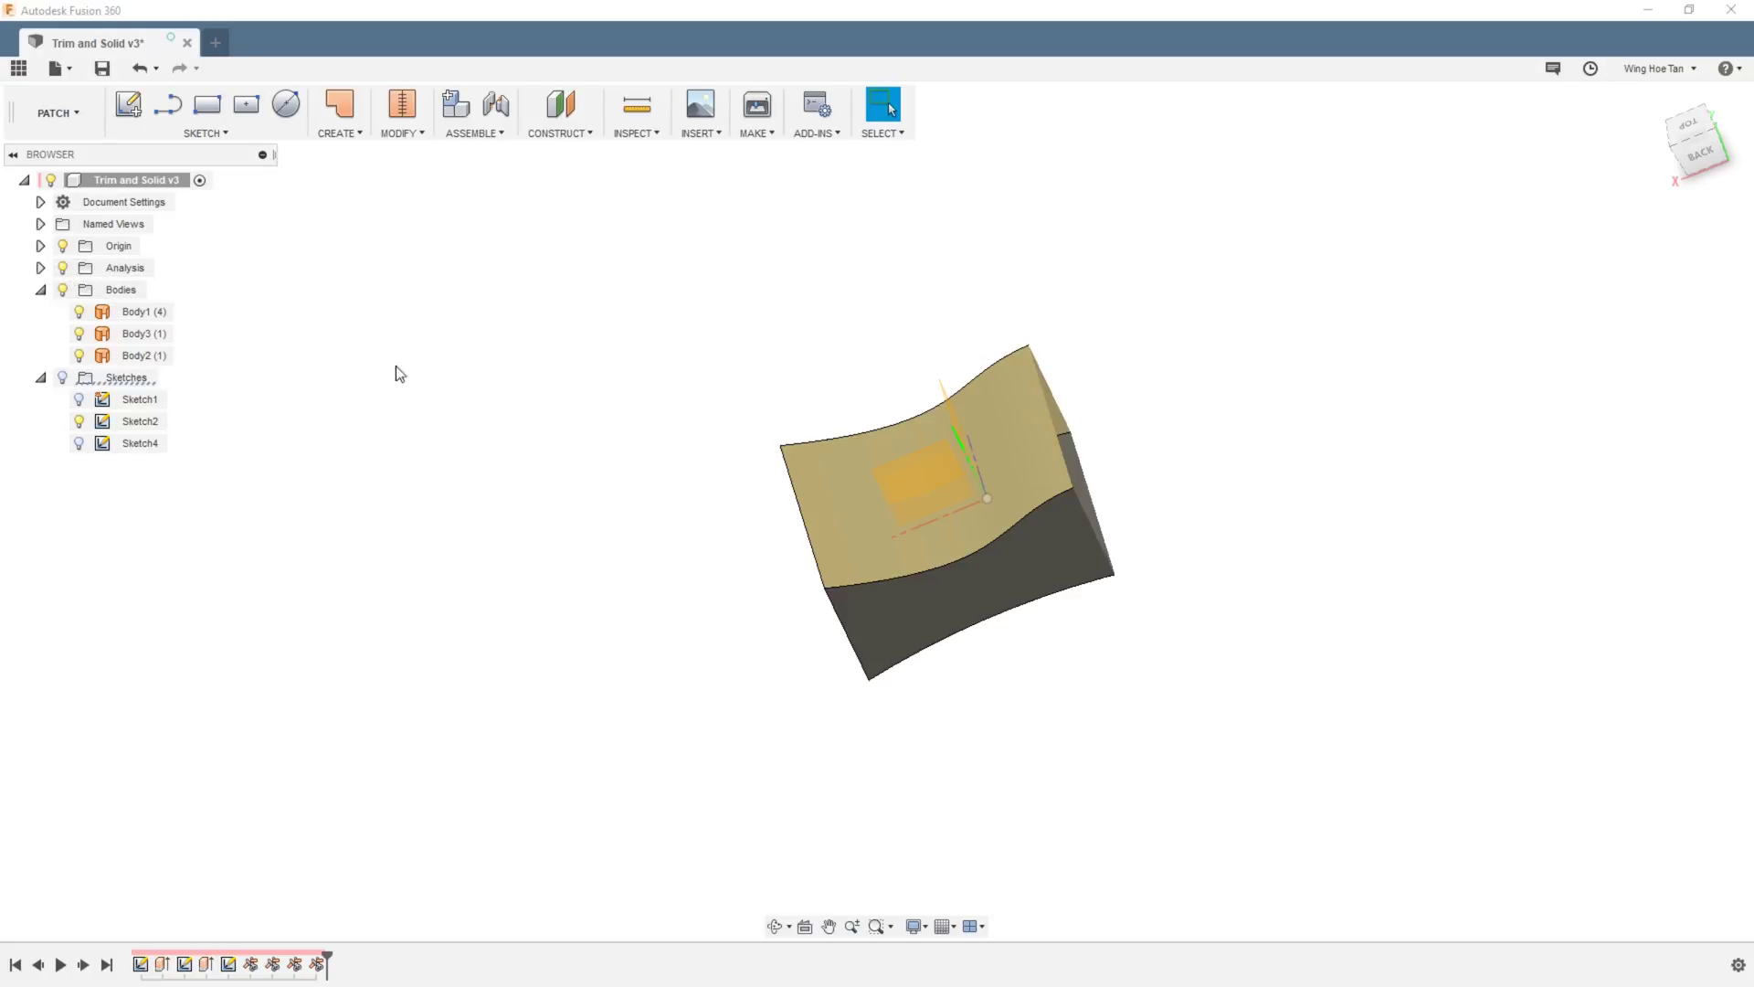
middle_click_drag(1026, 521, 985, 485, "shift")
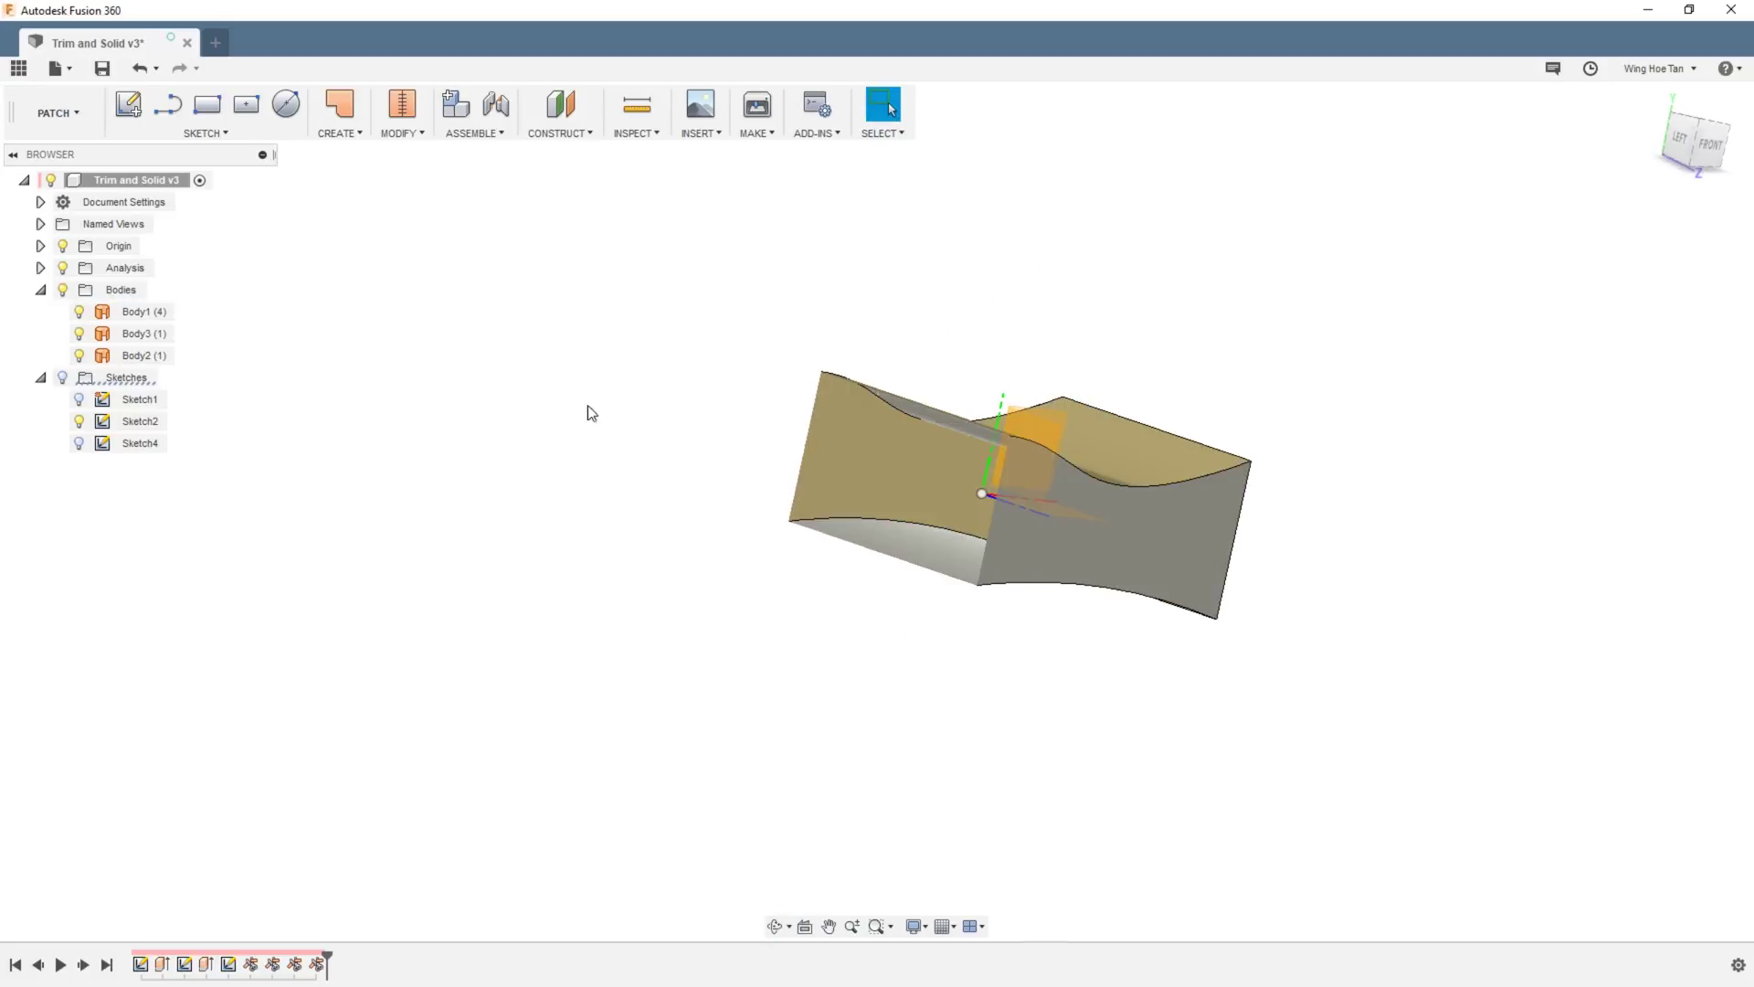
left_click(63, 268)
middle_click_drag(577, 449, 507, 358, "shift")
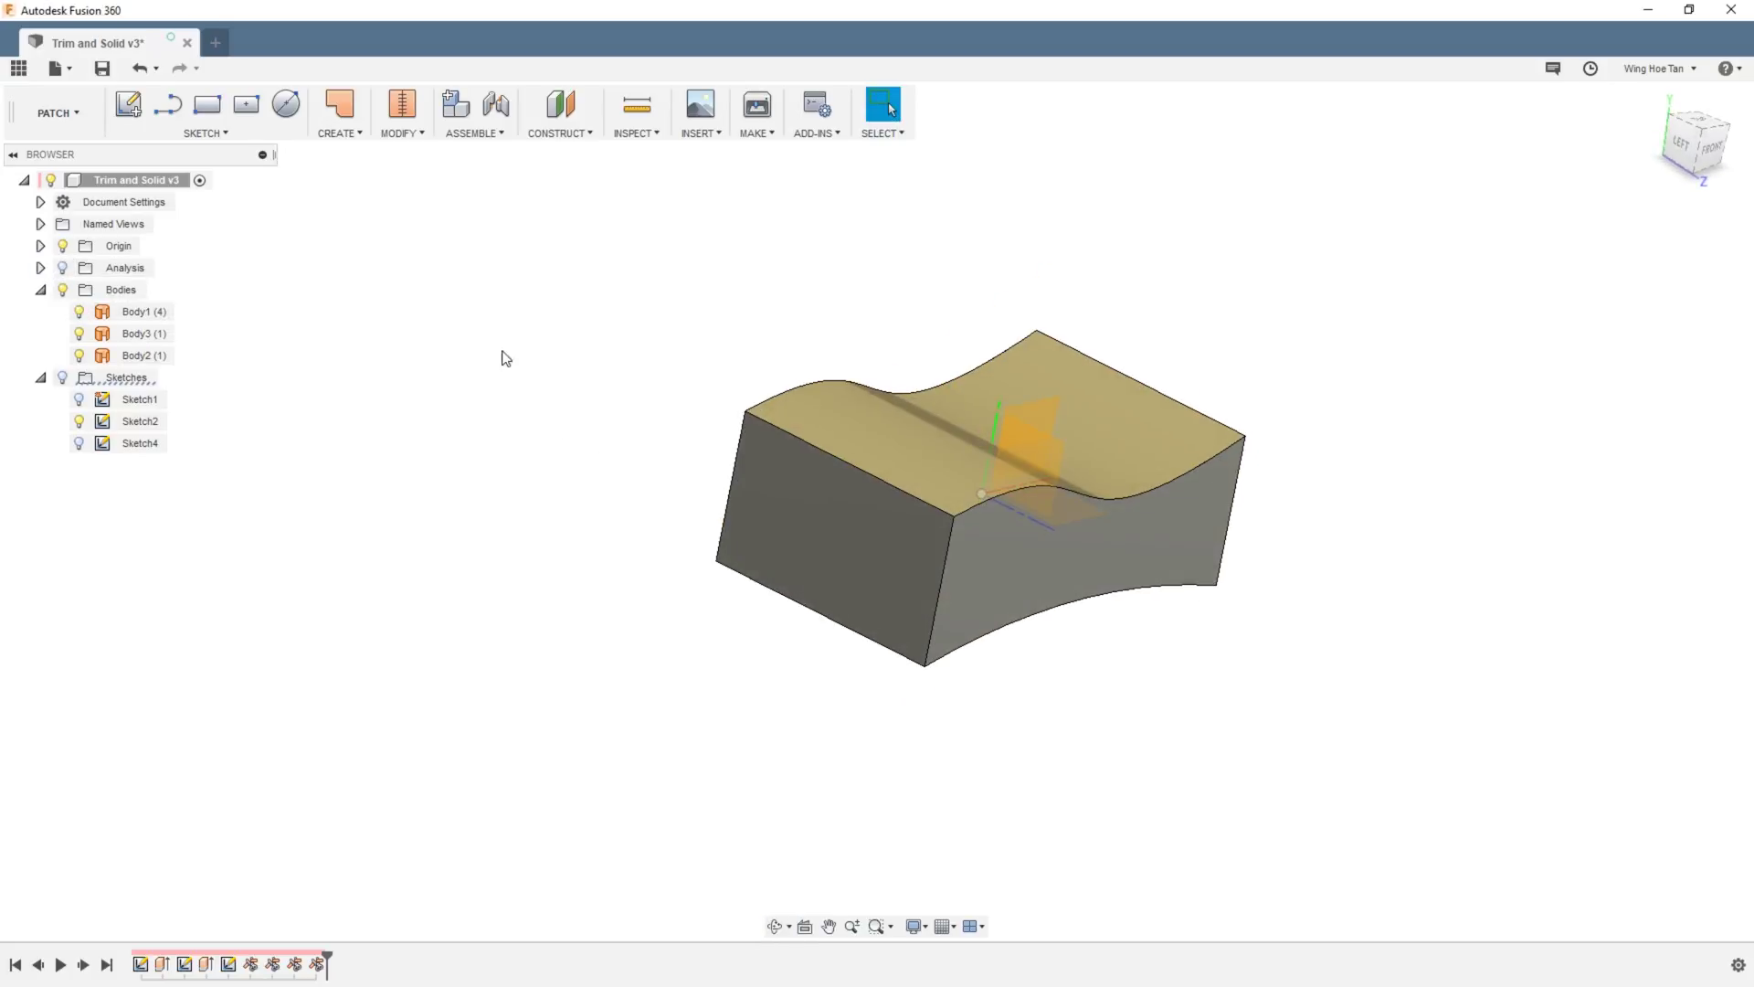
left_click(402, 128)
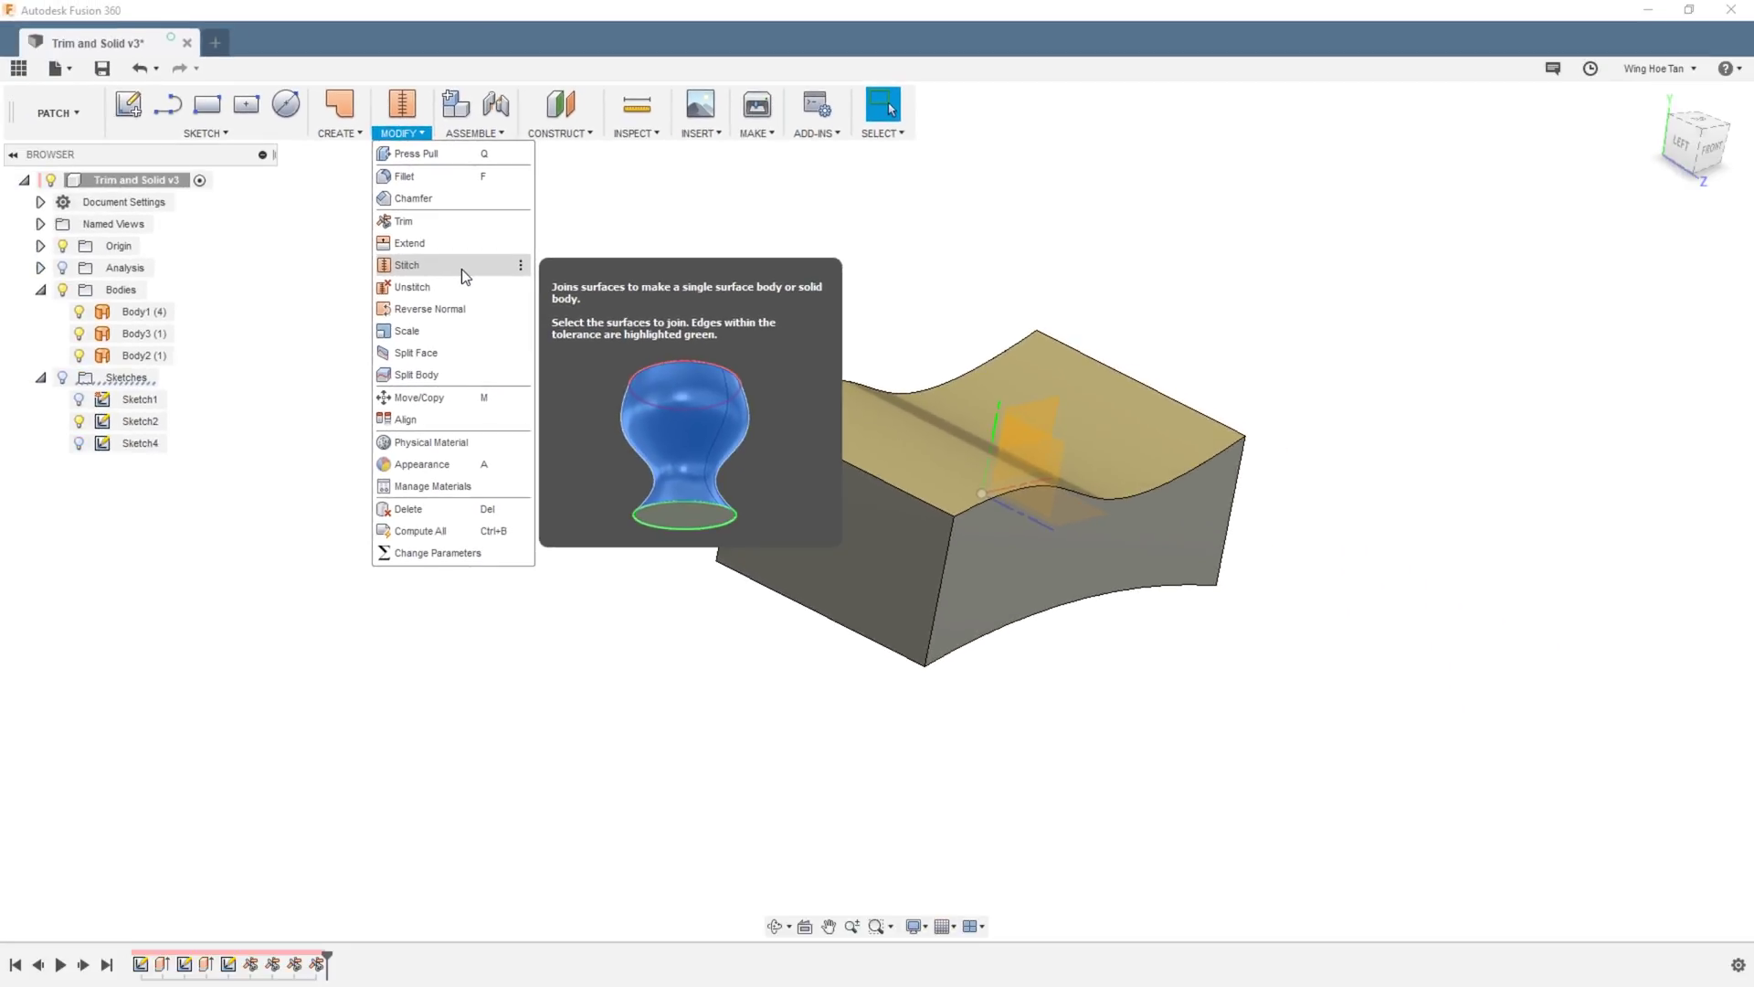
- Stitch all three trimmed patches into a New Body with 1.00 mm tolerance
left_click(462, 269)
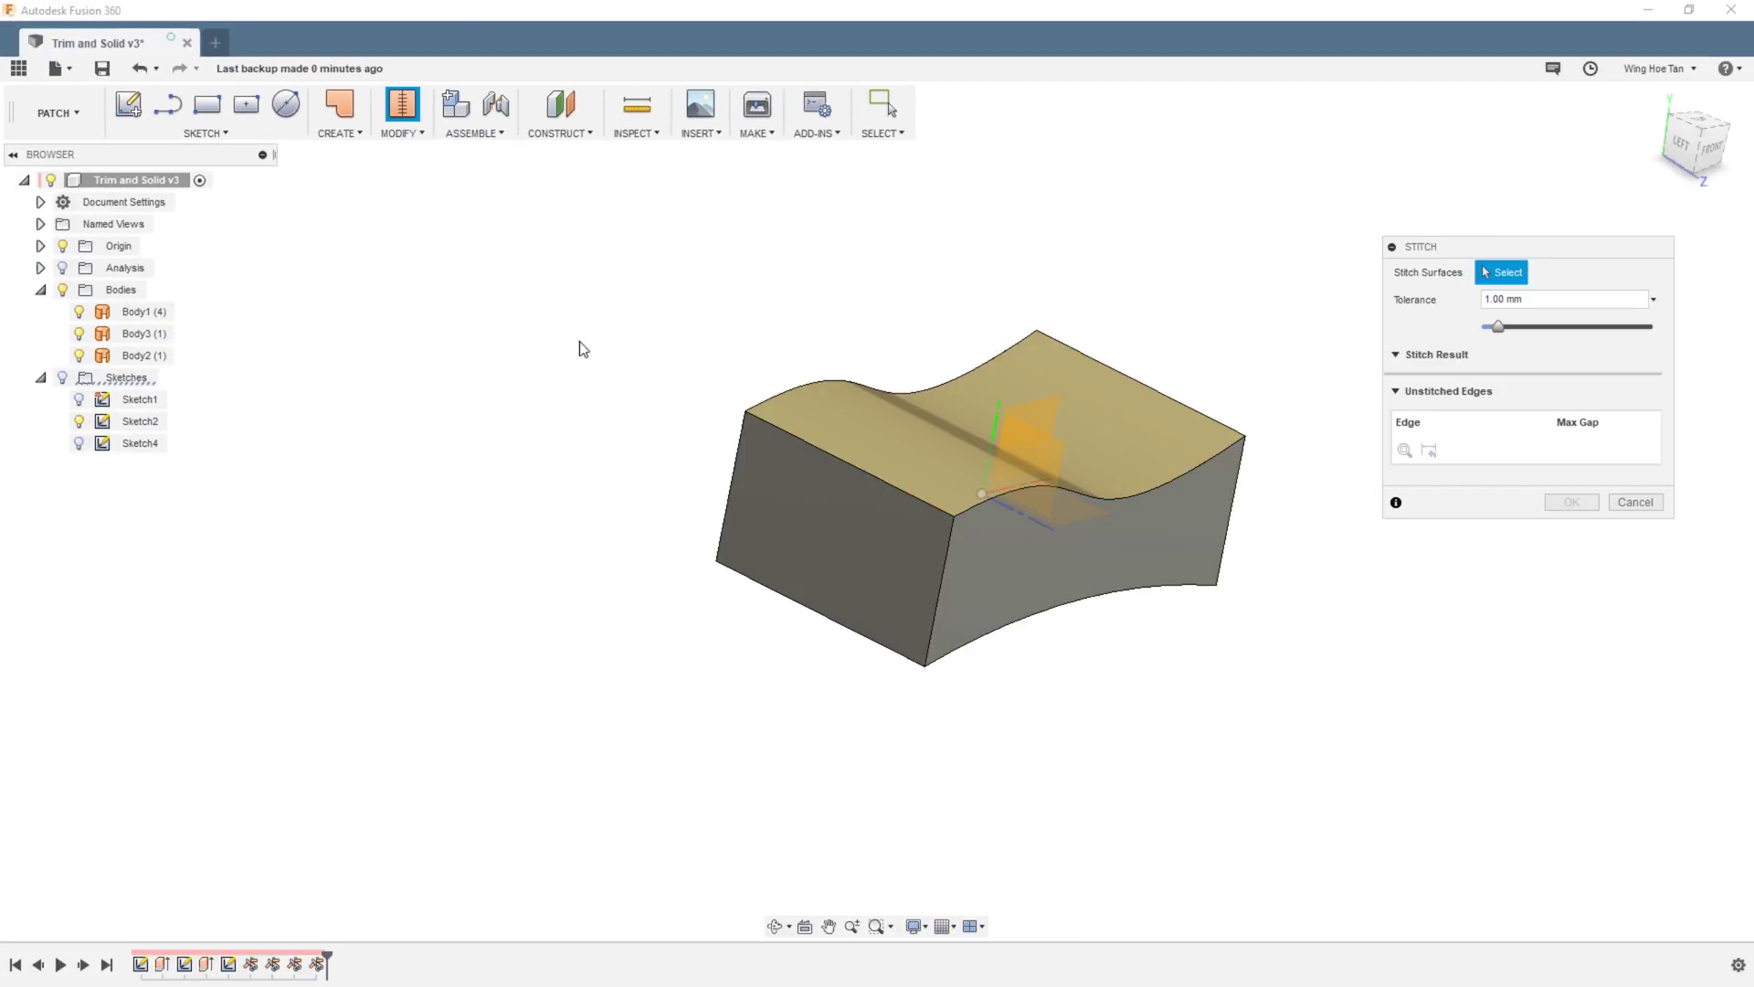
left_click_drag(653, 265, 1289, 712)
middle_click_drag(1000, 615, 1026, 536, "shift")
left_click_drag(1453, 254, 1395, 261)
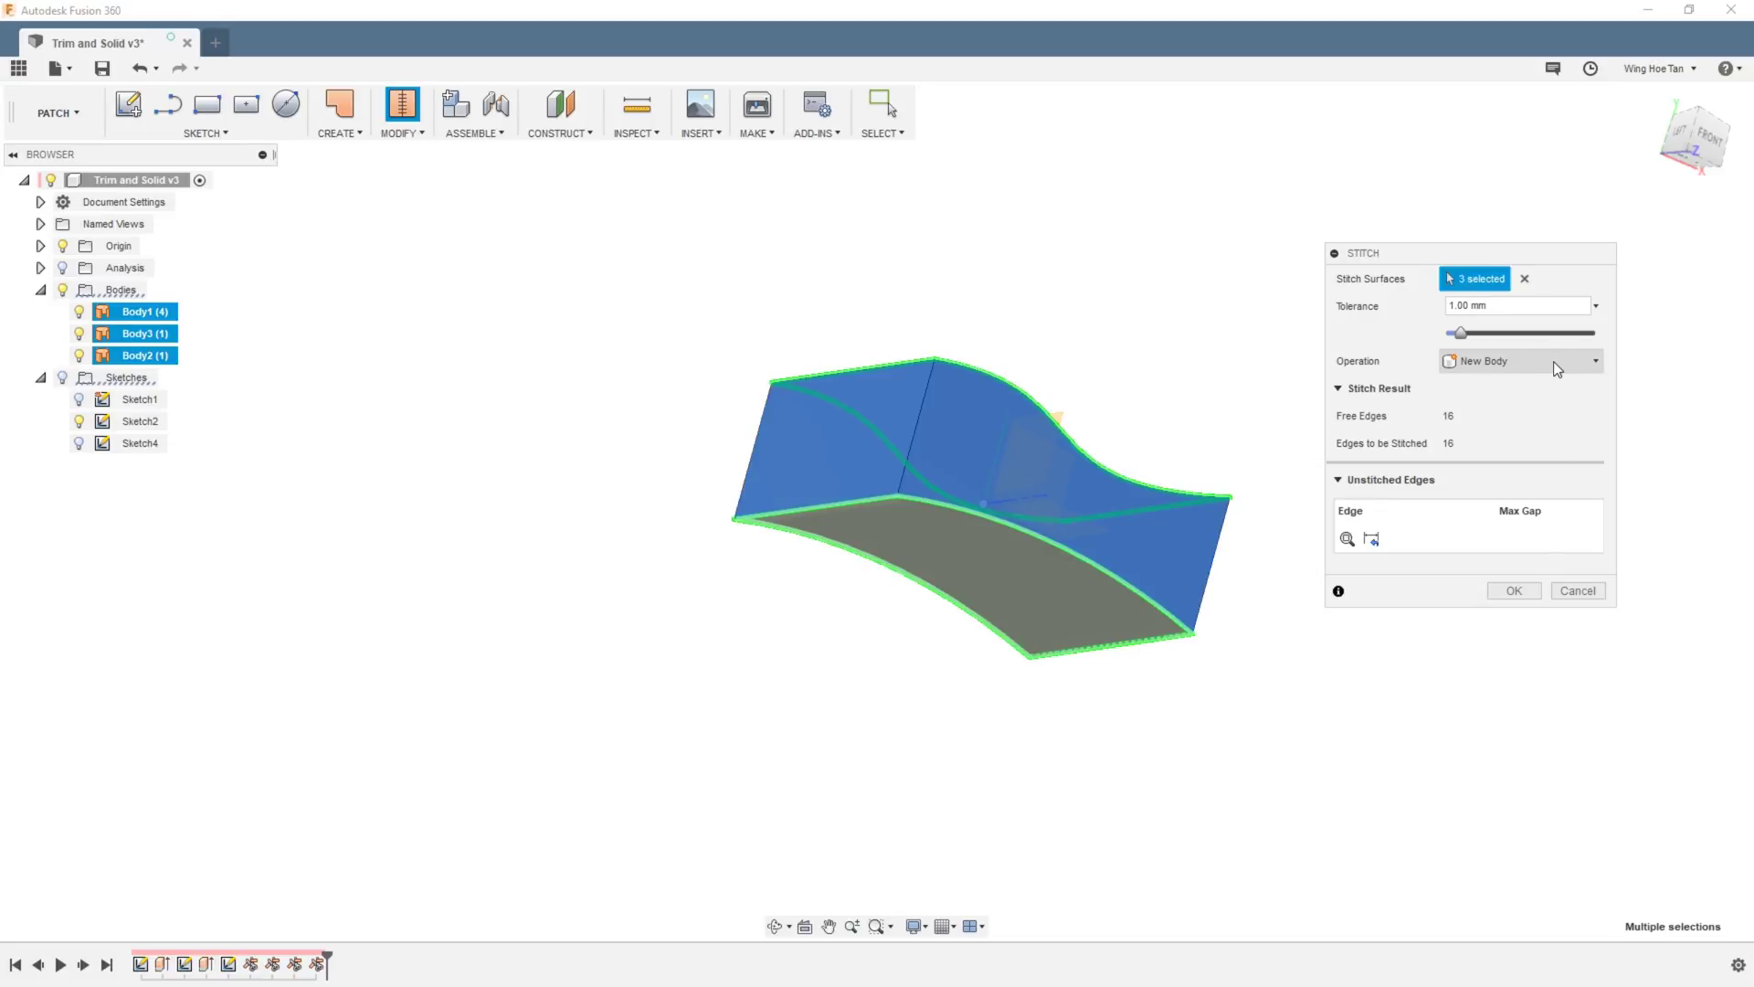
left_click(1512, 589)
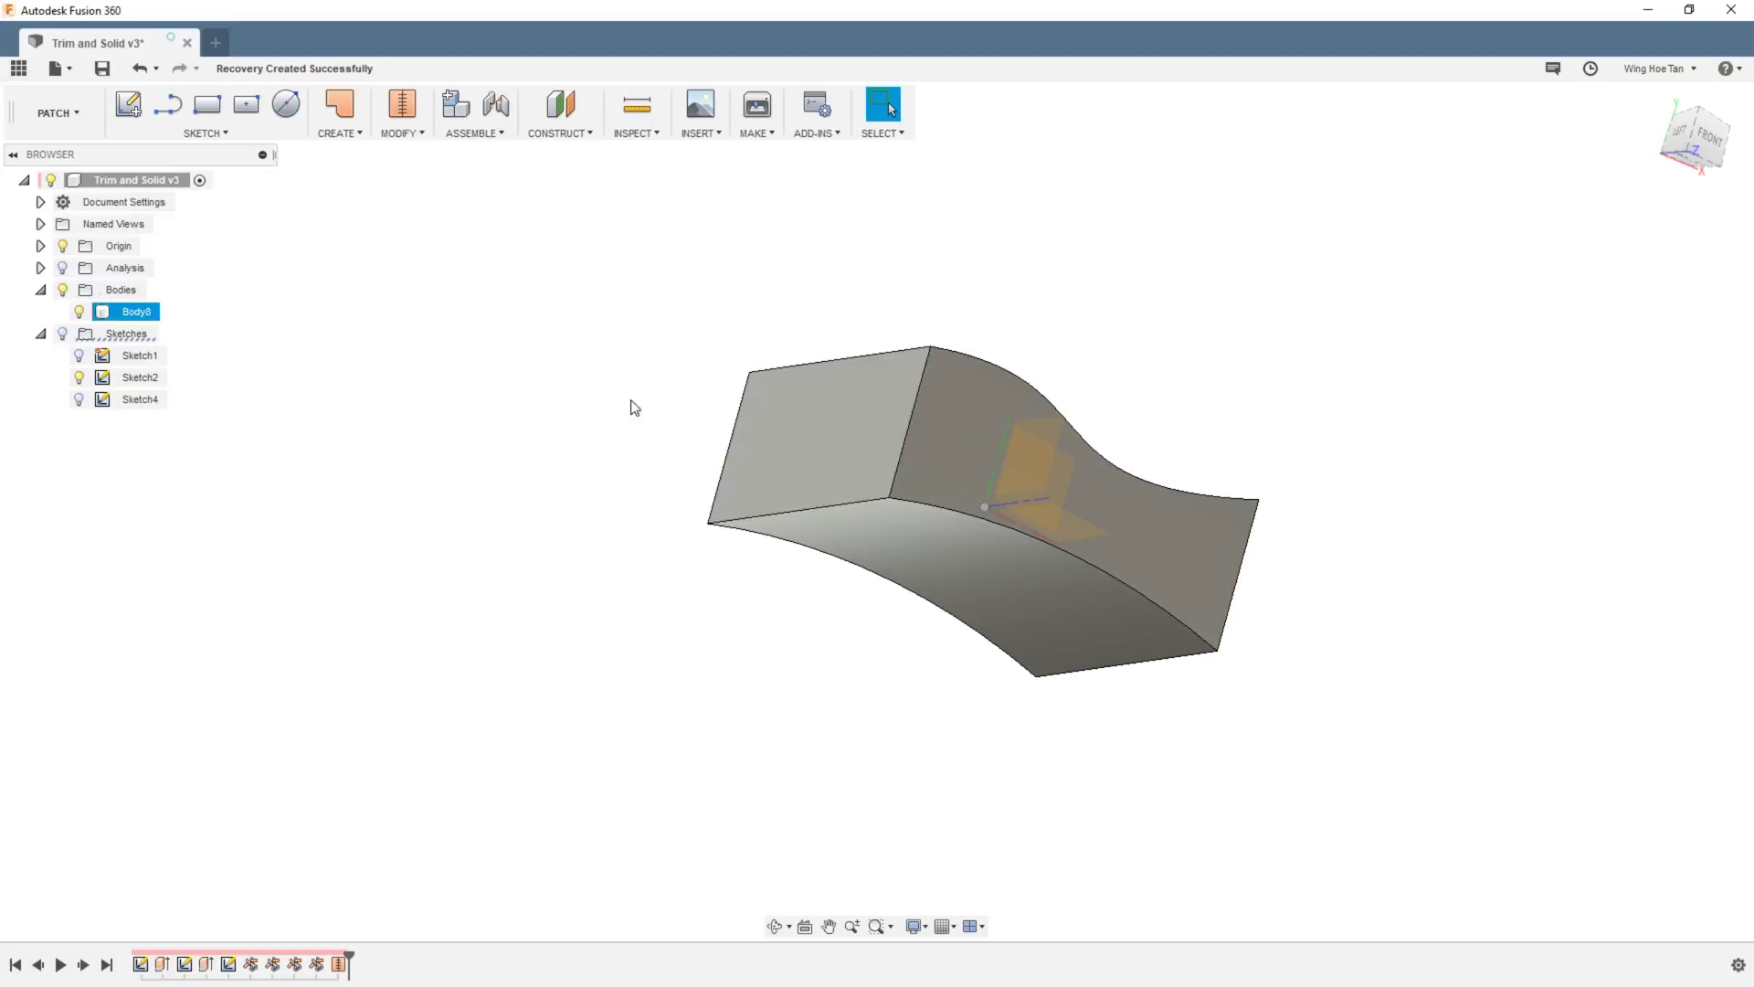
- Return to the home view and turn on section analysis to show Body8 as a filled solid
left_click(149, 312)
middle_click_drag(842, 496, 1118, 533, "shift")
key("Escape")
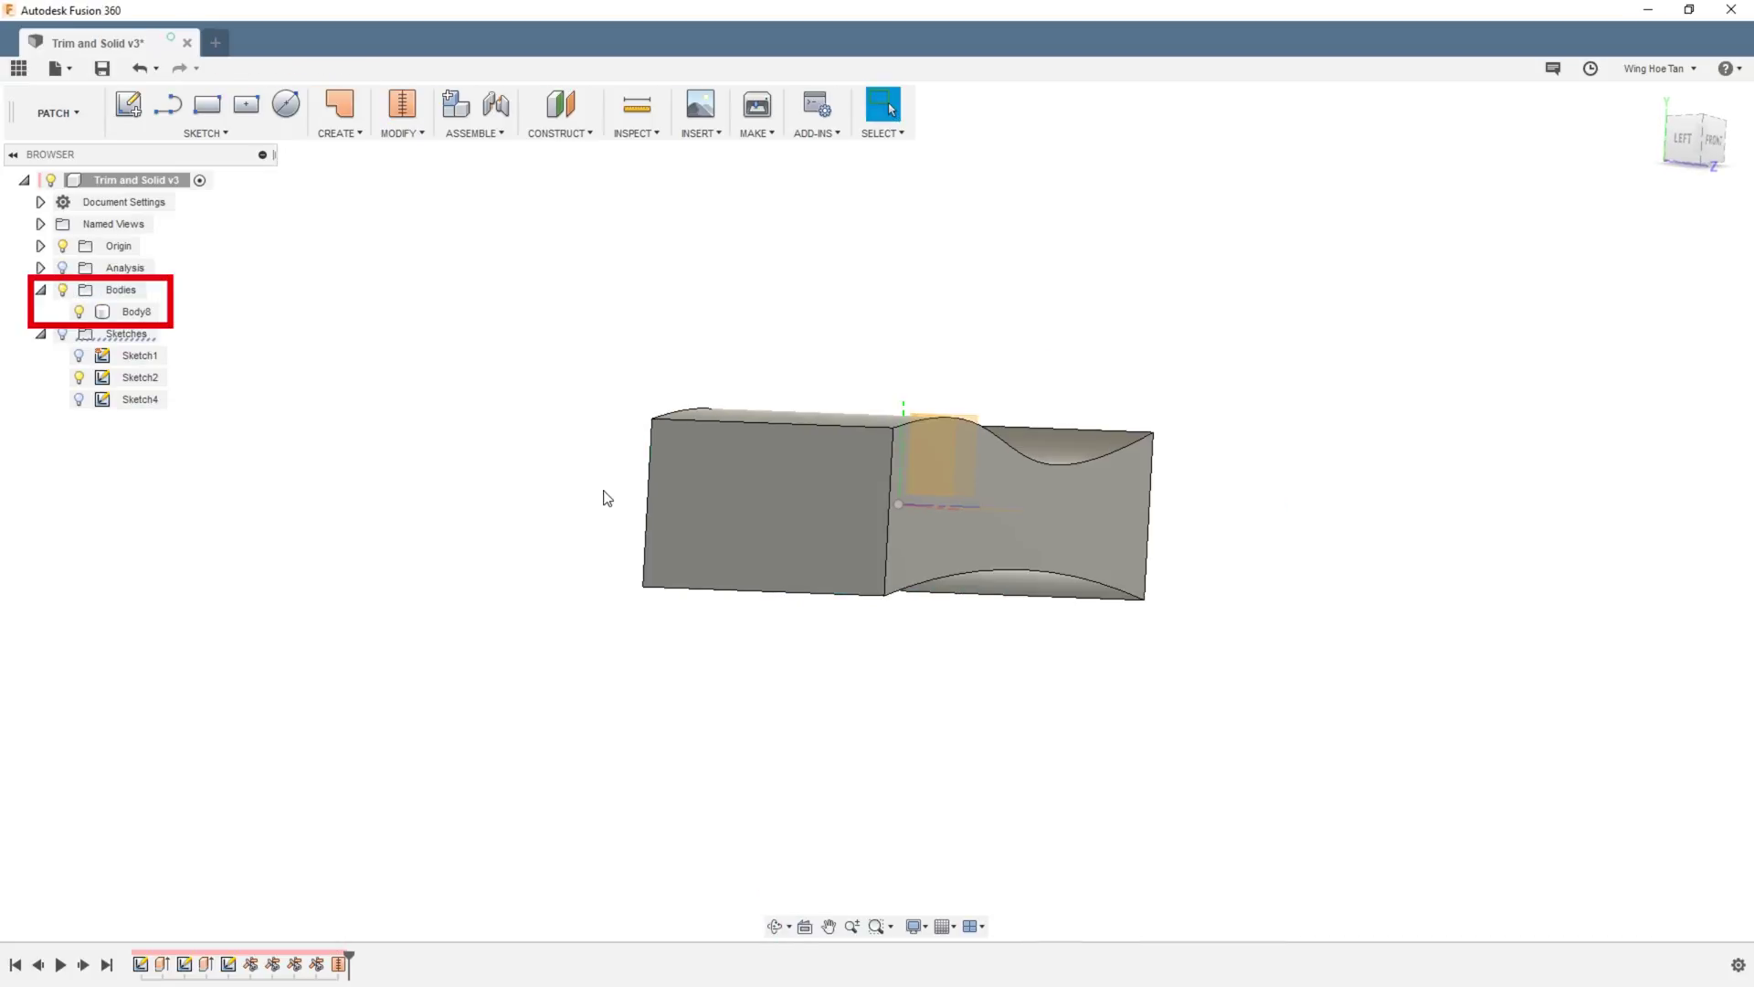
key("F6")
left_click(62, 268)
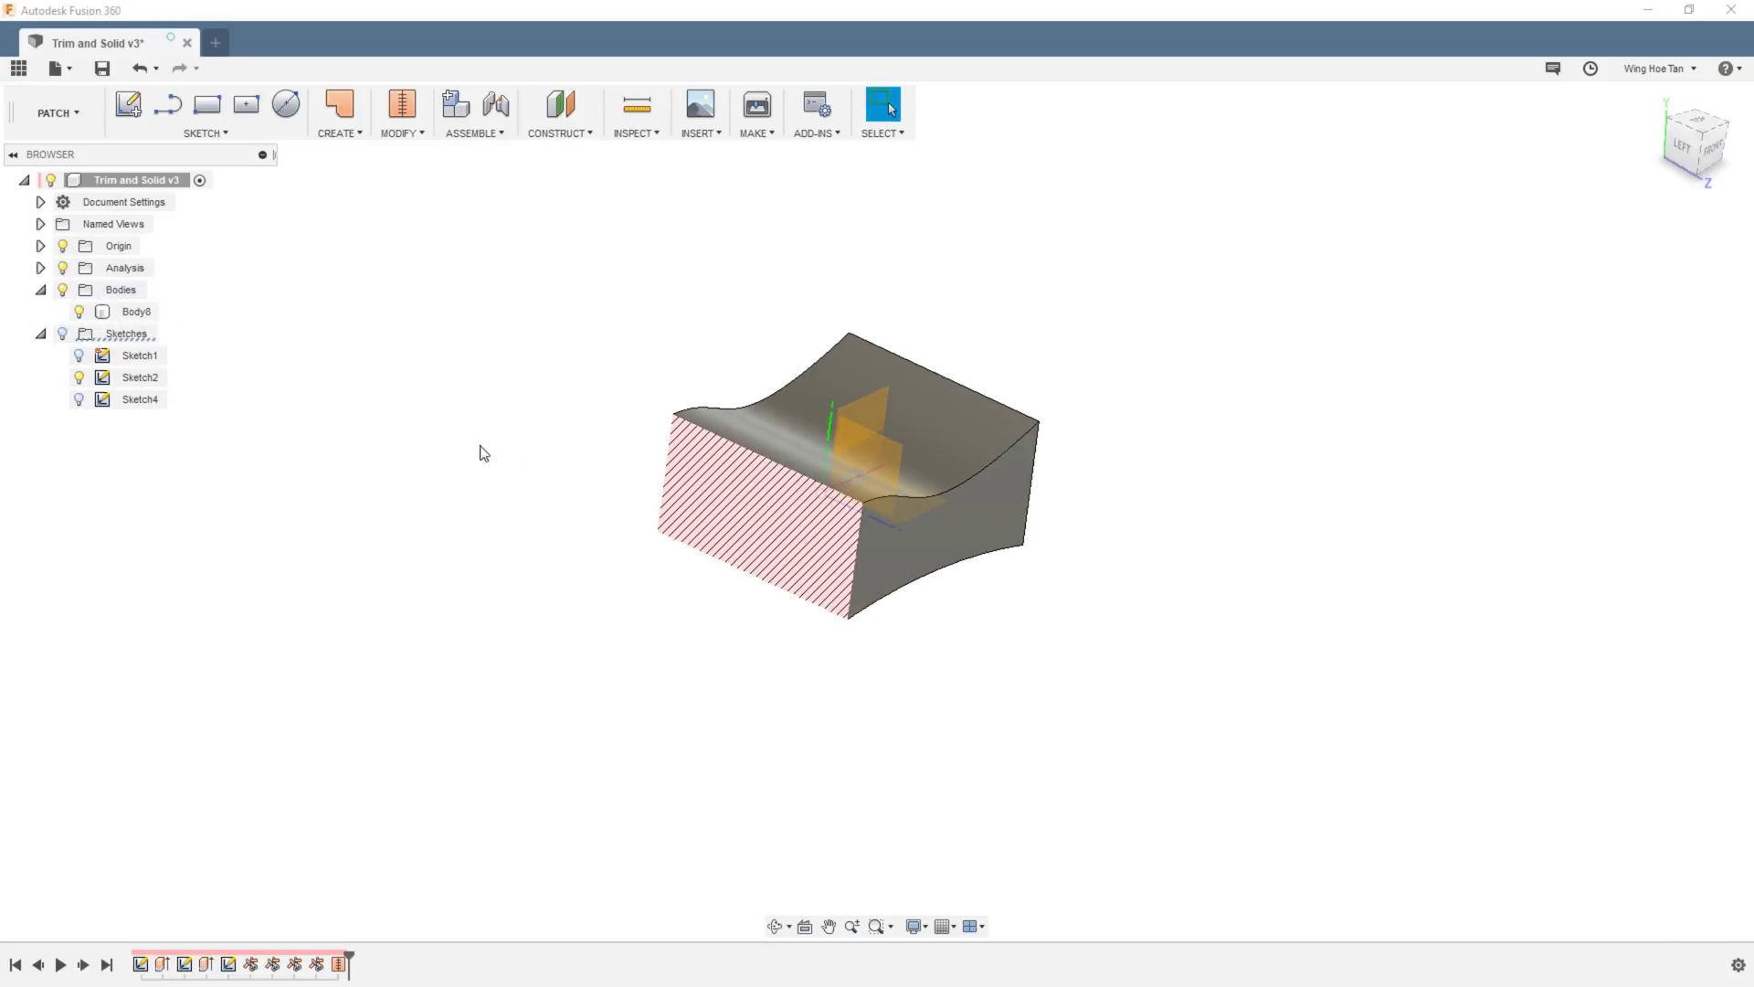
mouse_move(481, 451)
middle_mouse_down("shift")
mouse_move(611, 430)
mouse_move(589, 433)
middle_mouse_up("shift")
left_click(683, 466)
scroll(826, 517, "up", 5)
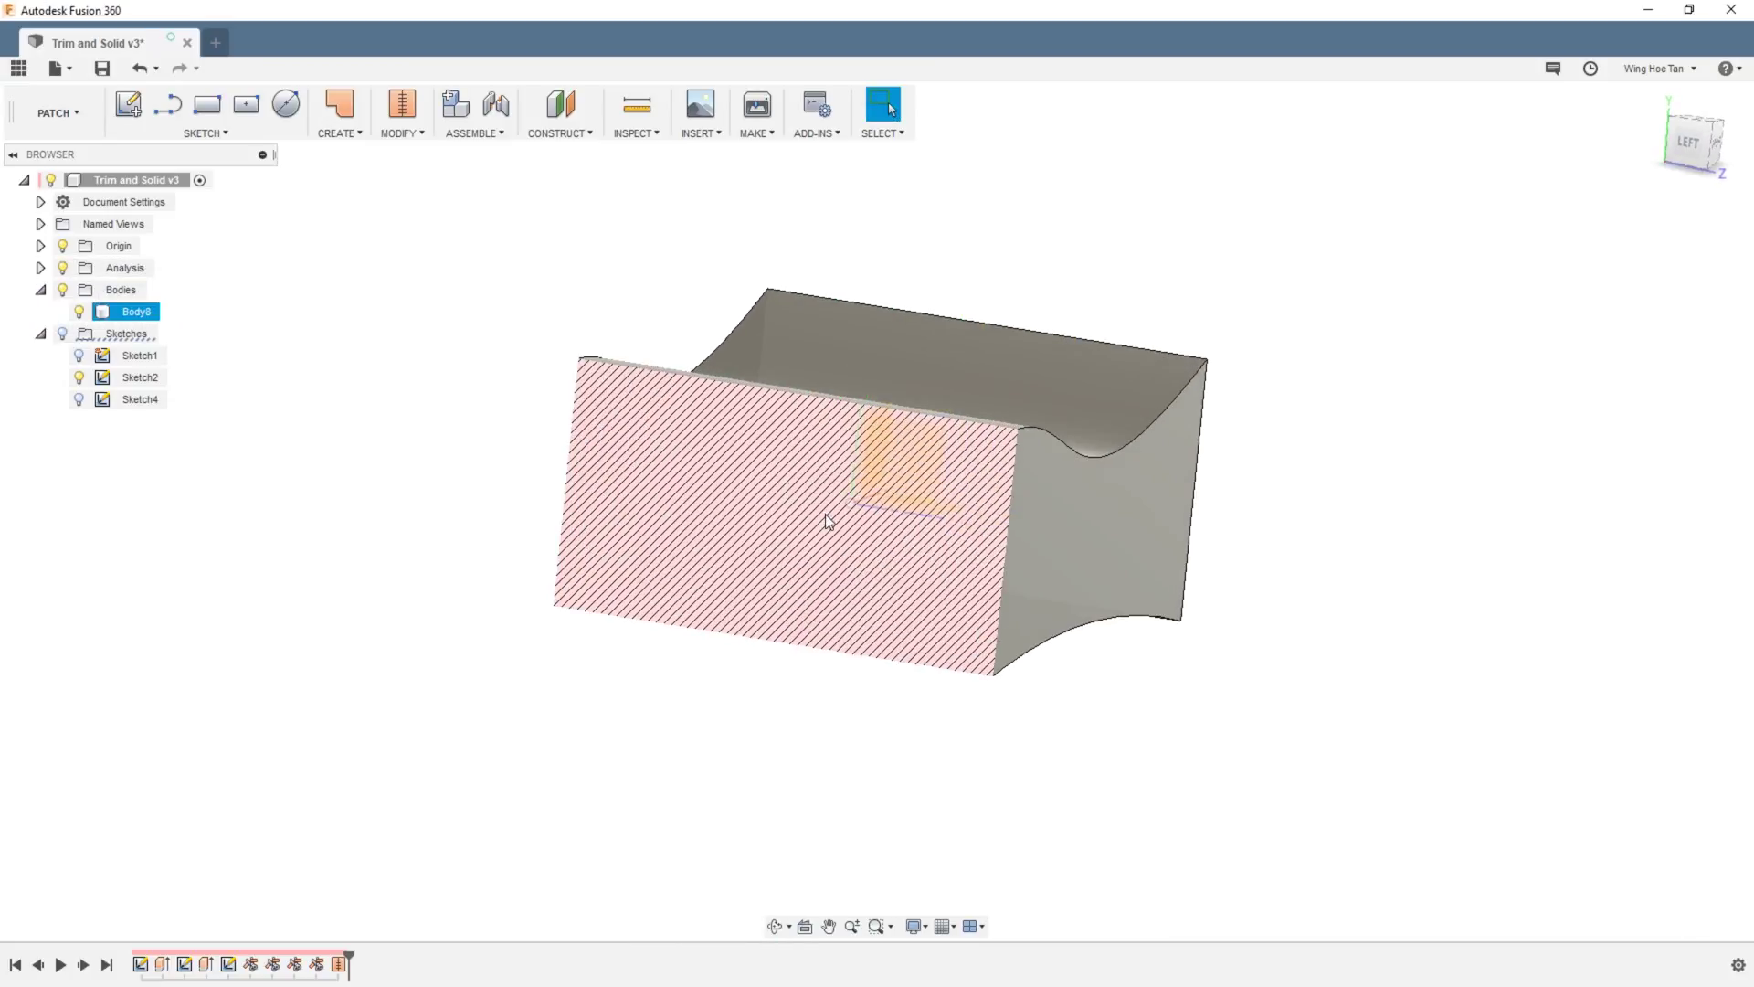